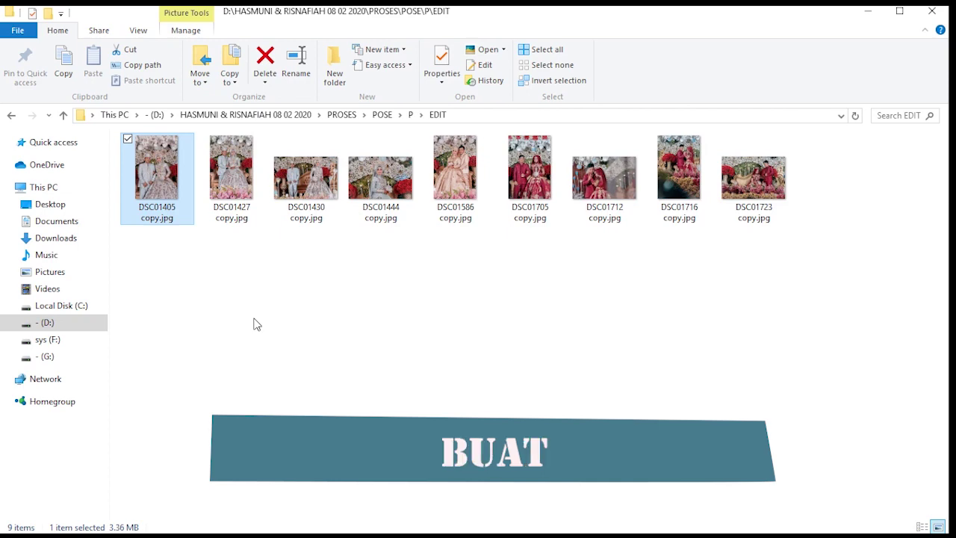
# Preview the first edited copy from the EDIT folder full-screen
pyautogui.doubleClick(157, 172)
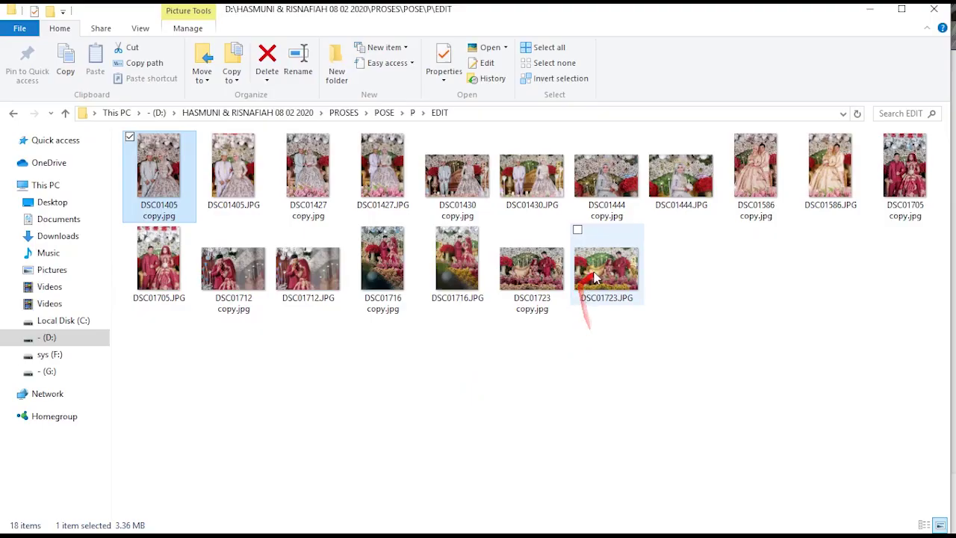
# Browse from DSC01723.JPG through the wedding photos in Picasa, then close the viewer
pyautogui.doubleClick(595, 277)
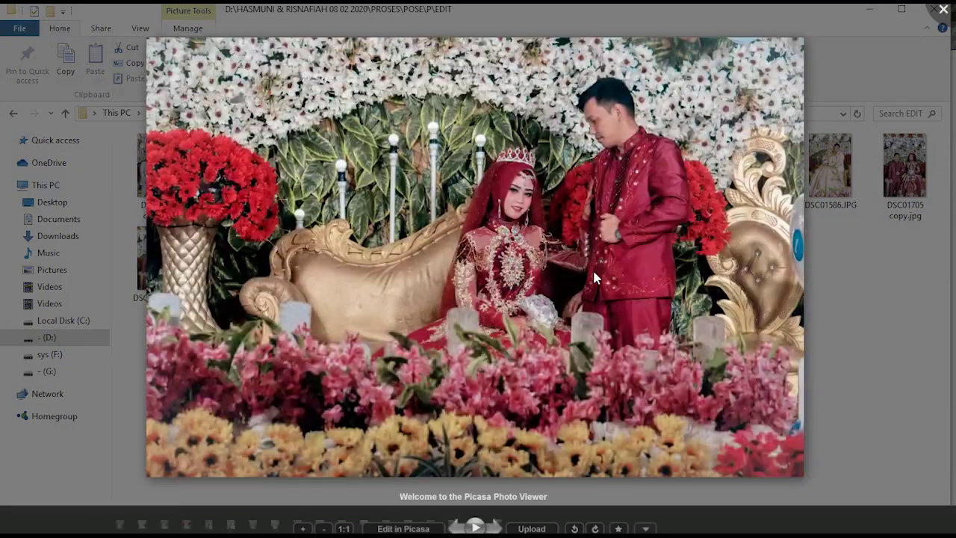
pyautogui.press('Left')
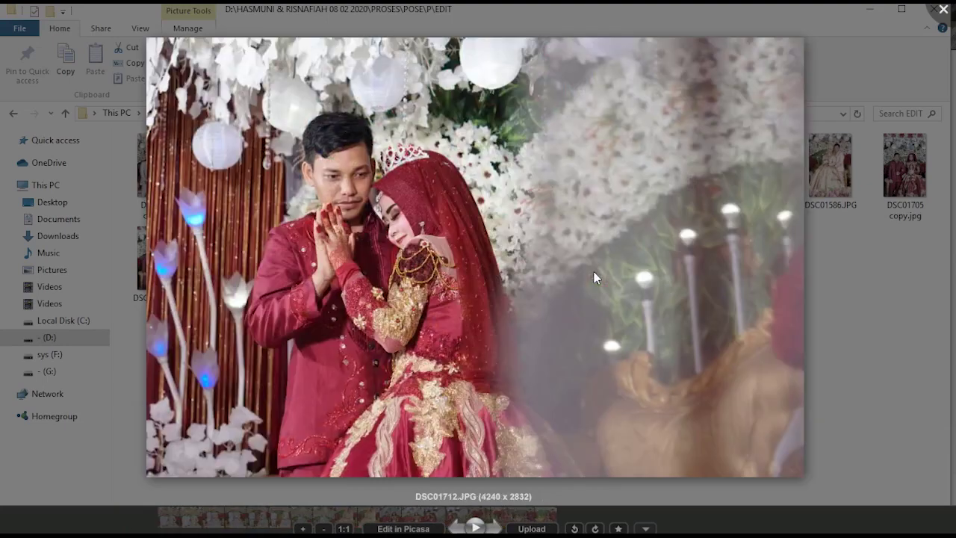
pyautogui.press('Left')
pyautogui.press('Left')
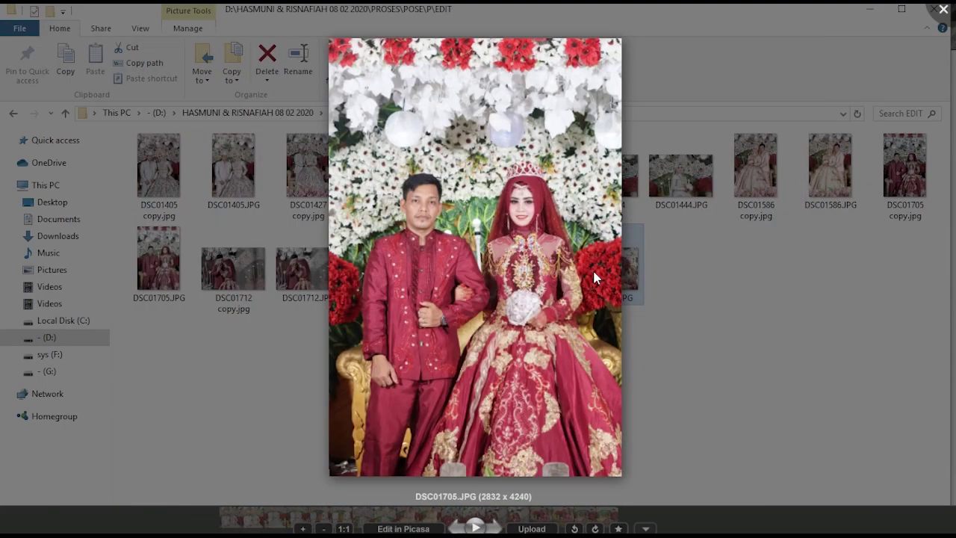
pyautogui.press('Left')
pyautogui.press('Left')
pyautogui.press('Left')
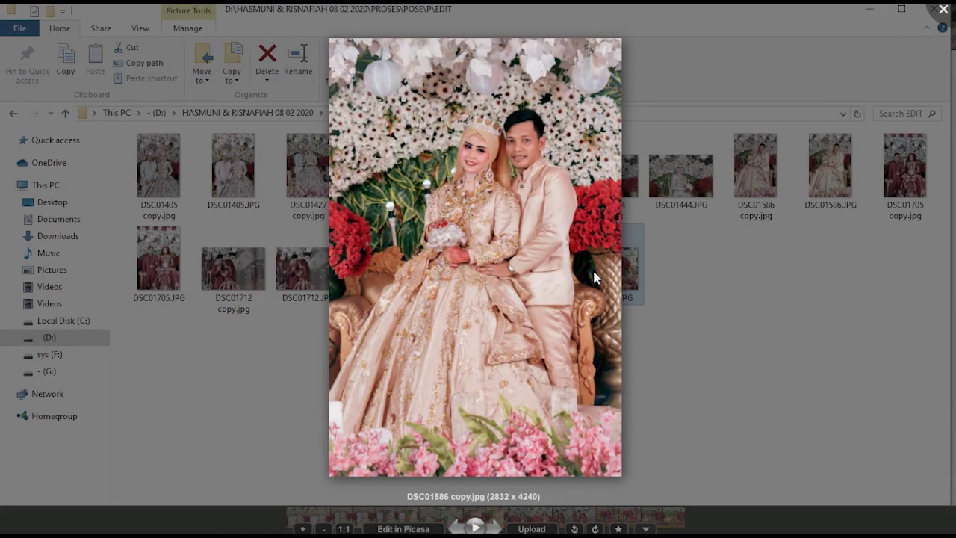
pyautogui.press('Left')
pyautogui.press('Left')
pyautogui.press('Left')
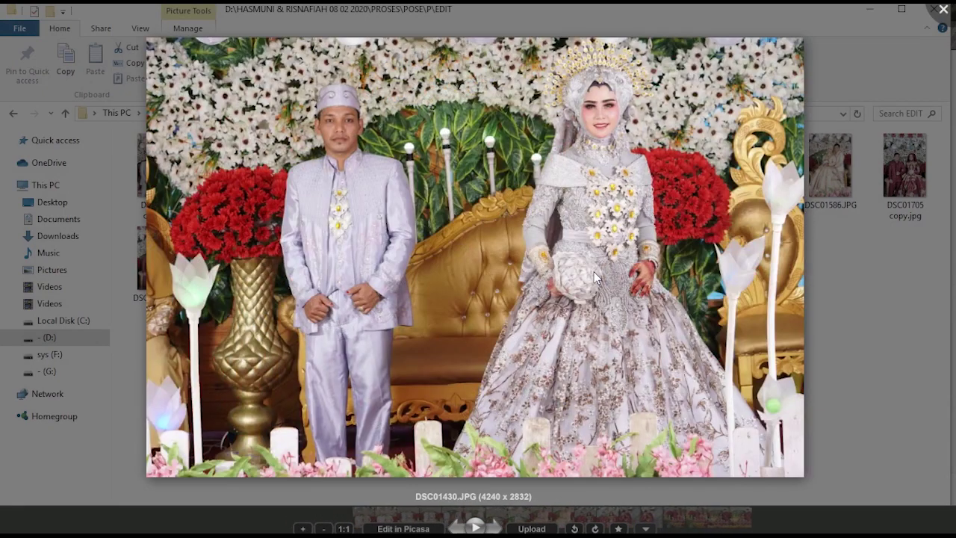
pyautogui.press('Left')
pyautogui.press('Left')
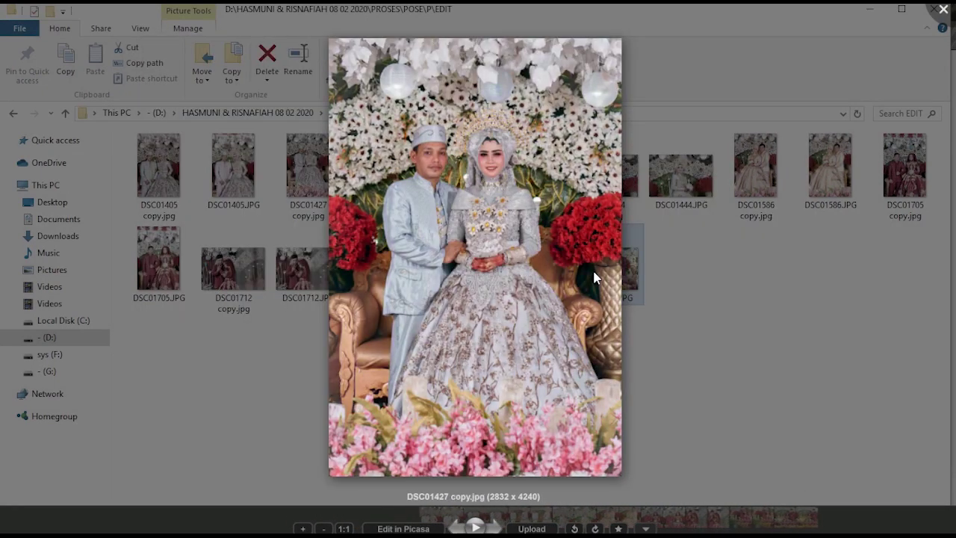
pyautogui.press('Left')
pyautogui.press('Left')
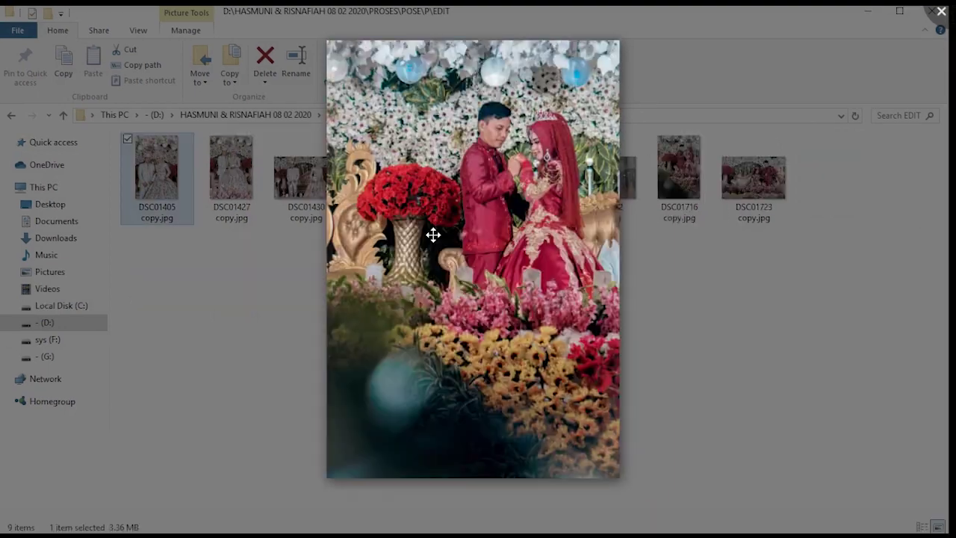
pyautogui.press('Left')
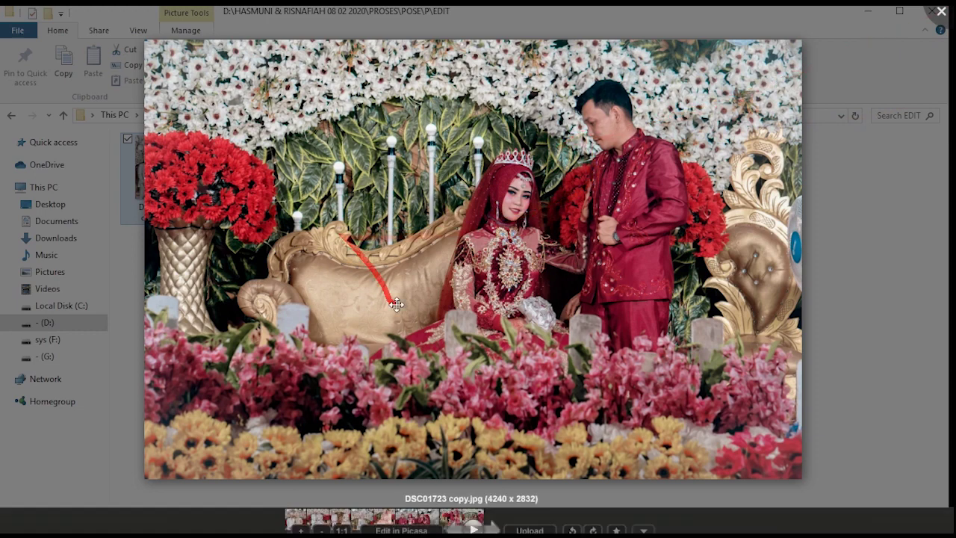
pyautogui.click(942, 11)
pyautogui.click(348, 311)
pyautogui.moveTo(108, 530)
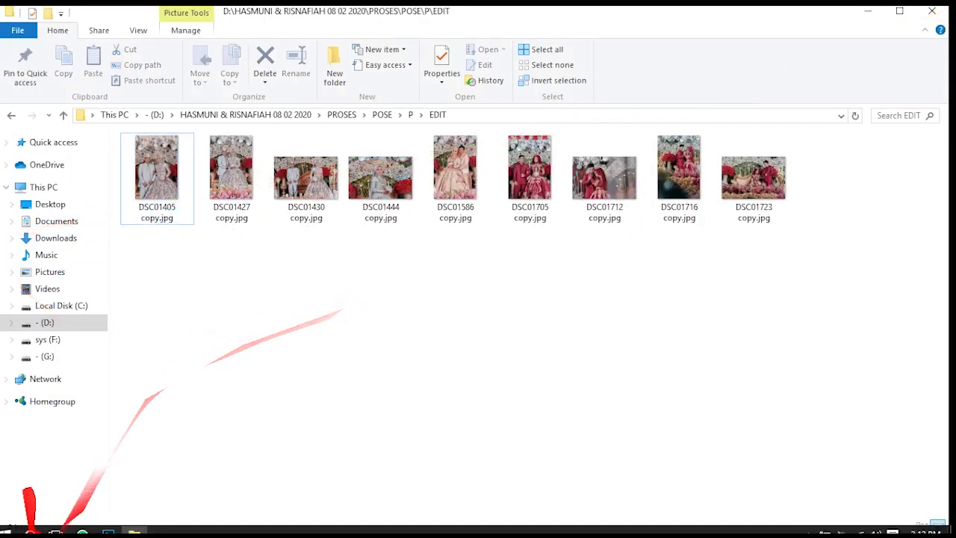
# Open the original DSC01444.JPG from the P folder into Camera Raw
pyautogui.click(109, 530)
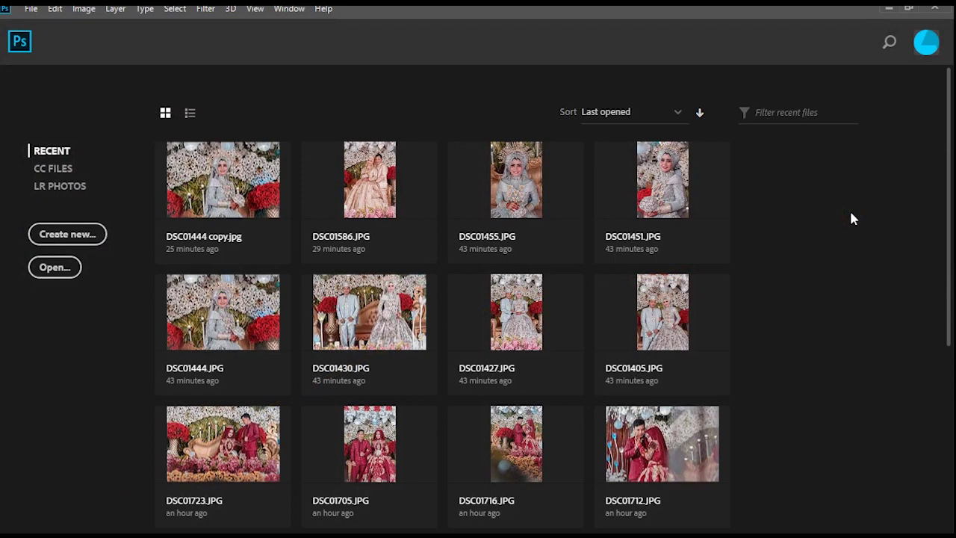
pyautogui.hotkey('ctrl', 'o')
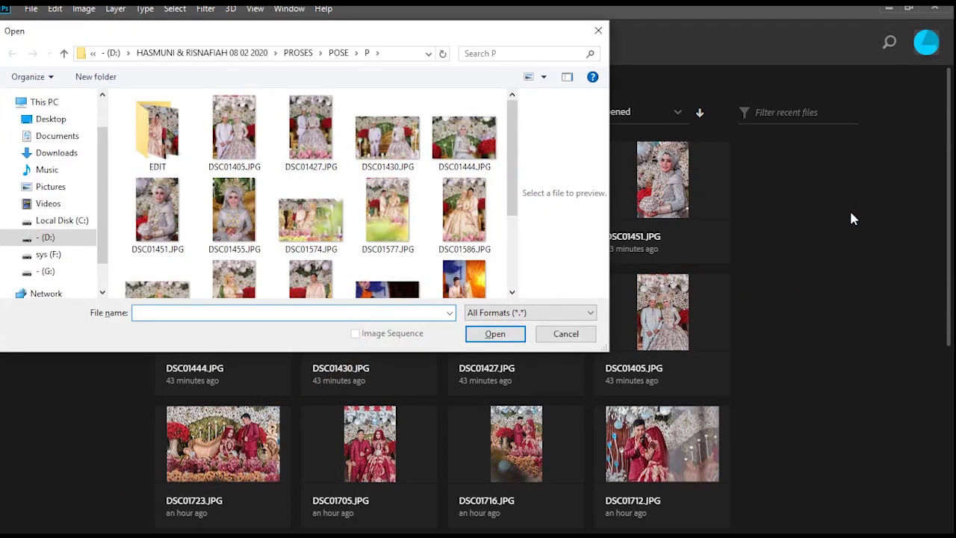
pyautogui.click(462, 160)
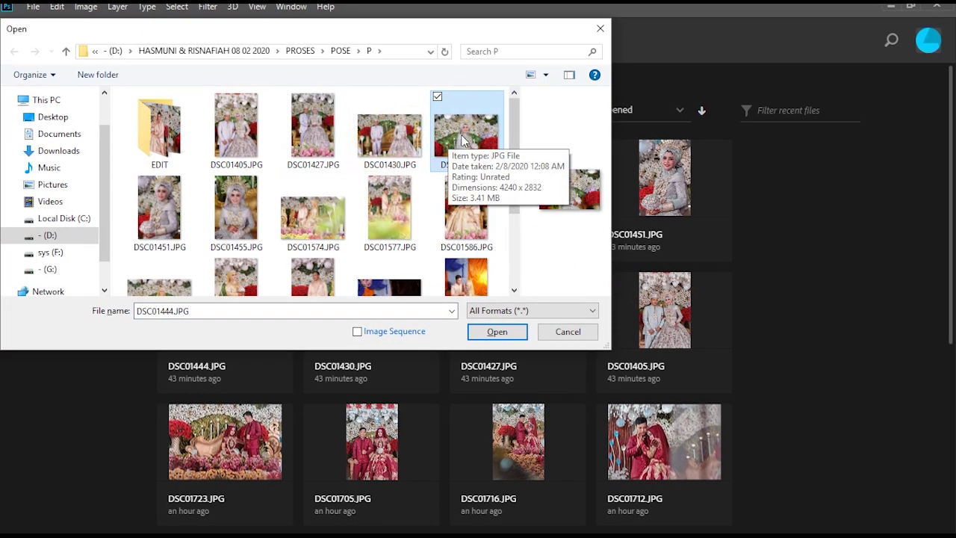
pyautogui.doubleClick(463, 140)
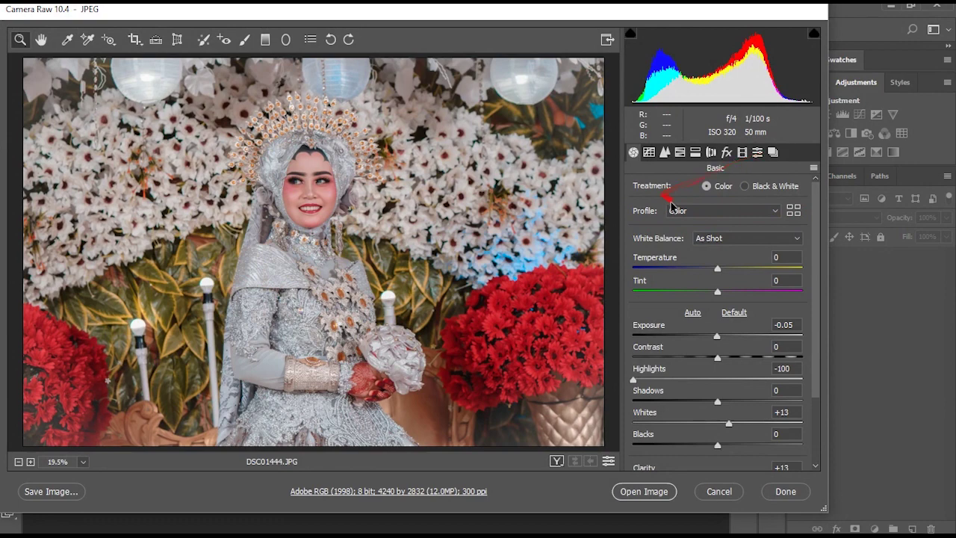
# Set Calibration Red Primary Saturation -28 and Green and Blue Primary Hue -100
pyautogui.click(757, 152)
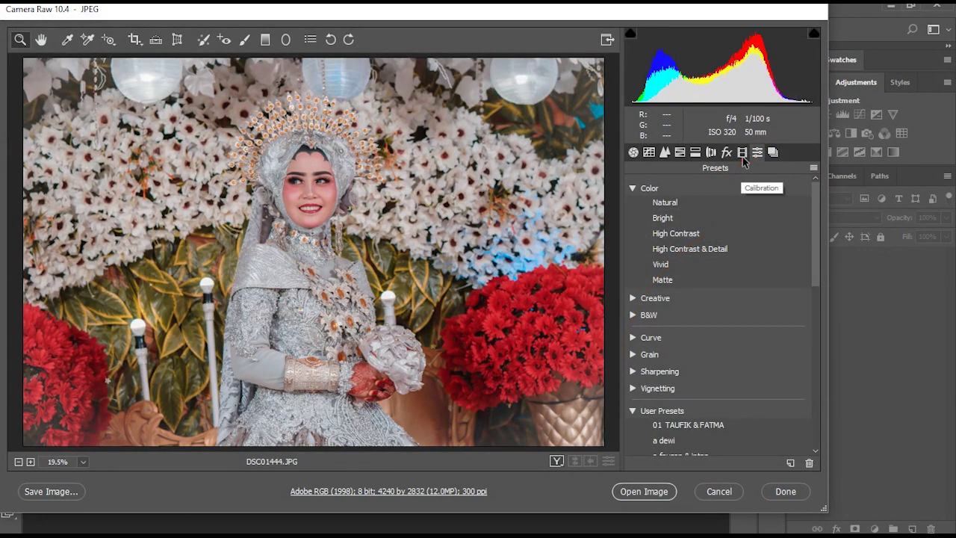
pyautogui.click(742, 154)
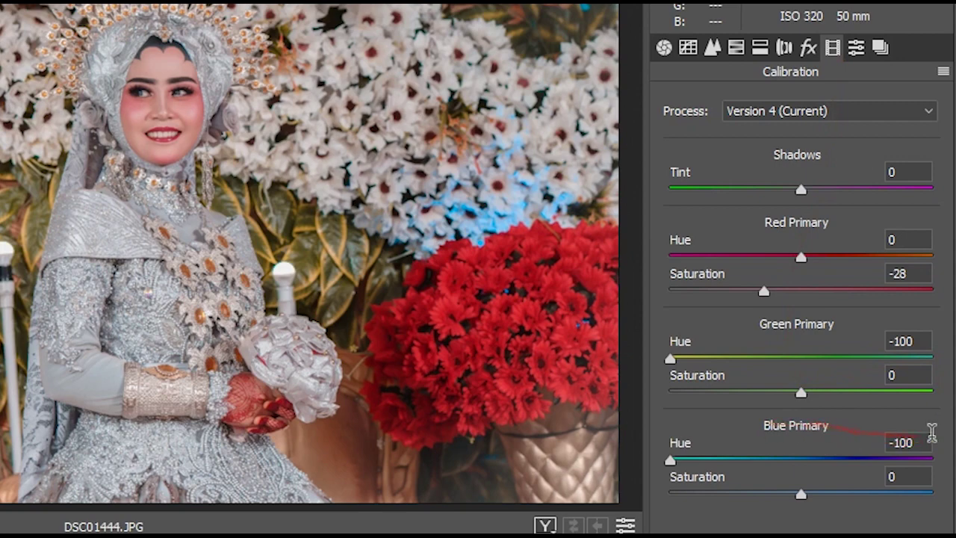
pyautogui.click(919, 442)
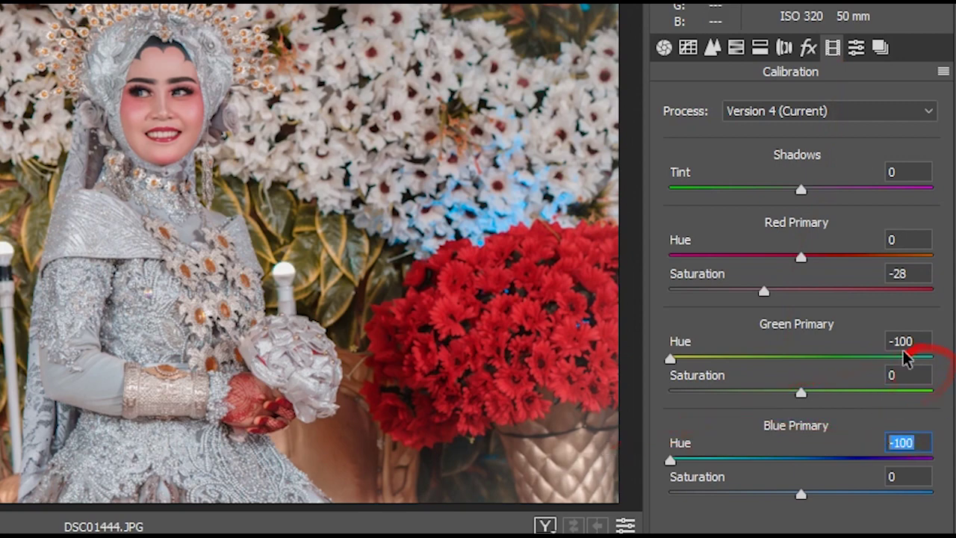
pyautogui.click(924, 341)
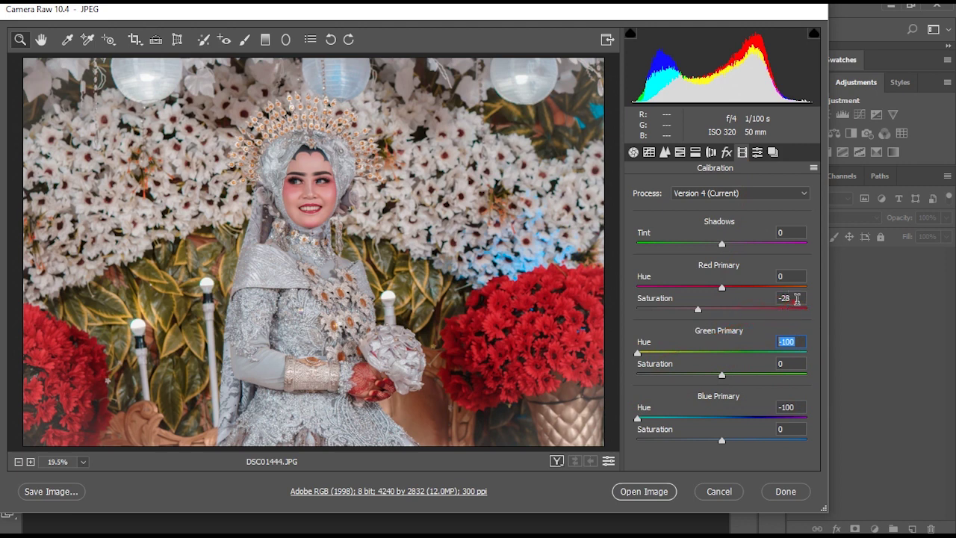
pyautogui.click(797, 299)
# Add a Highlight Priority post-crop vignette and settle its Amount at +15
pyautogui.click(728, 154)
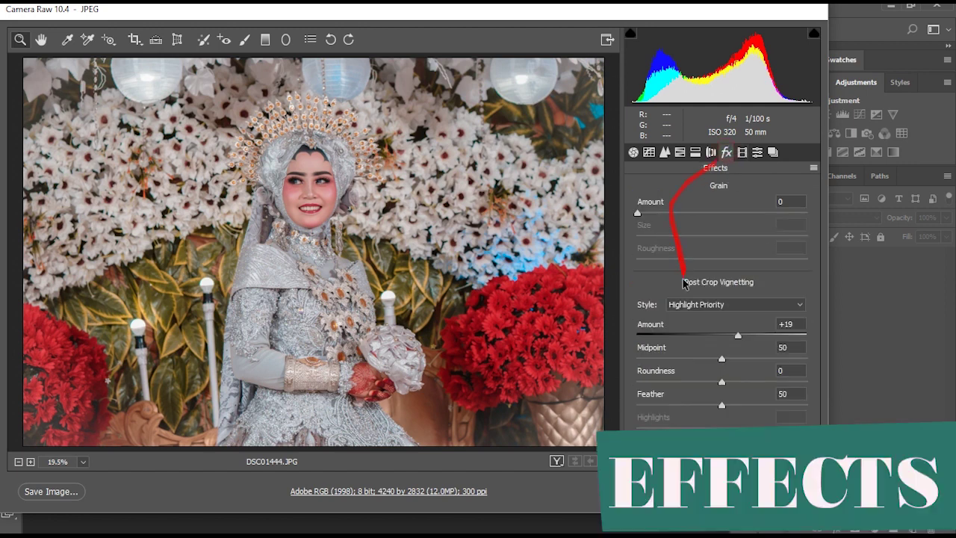
pyautogui.moveTo(722, 334); pyautogui.dragTo(736, 319)
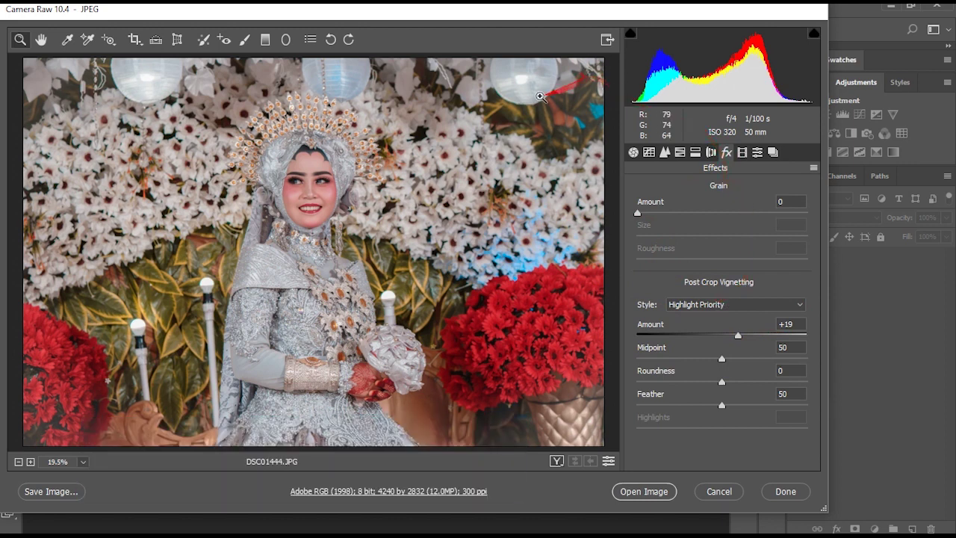
pyautogui.moveTo(739, 335)
pyautogui.mouseDown()
pyautogui.moveTo(693, 346)
pyautogui.moveTo(740, 346)
pyautogui.moveTo(736, 354)
pyautogui.mouseUp()
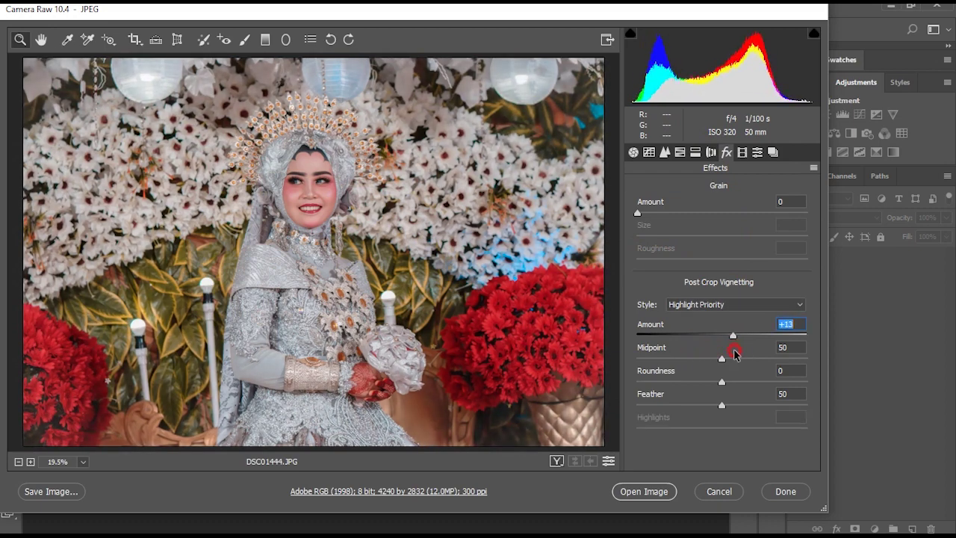
pyautogui.moveTo(736, 354); pyautogui.dragTo(738, 352)
pyautogui.click(711, 153)
# Set HSL Saturation to Reds +57, Oranges -46 and Aquas +100
pyautogui.click(682, 153)
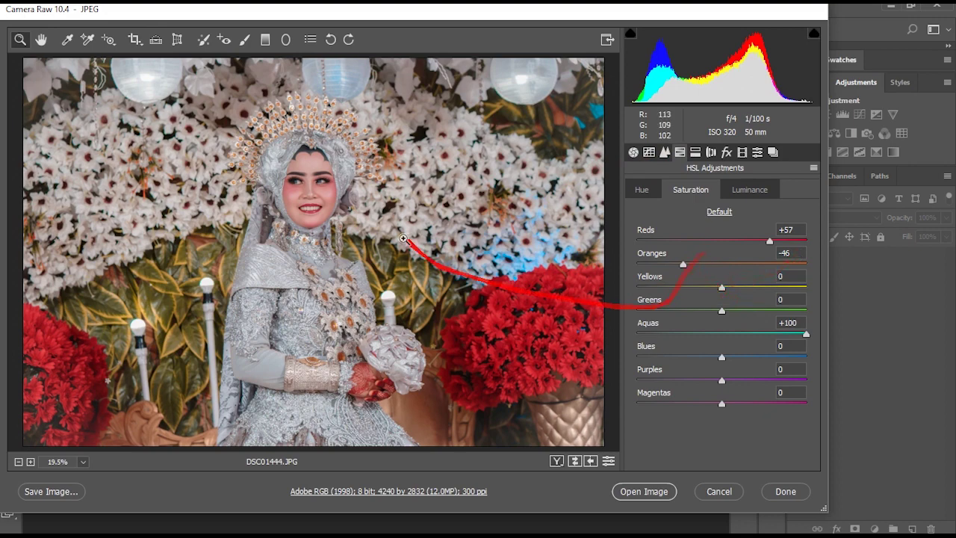
pyautogui.hotkey('ctrl', '-')
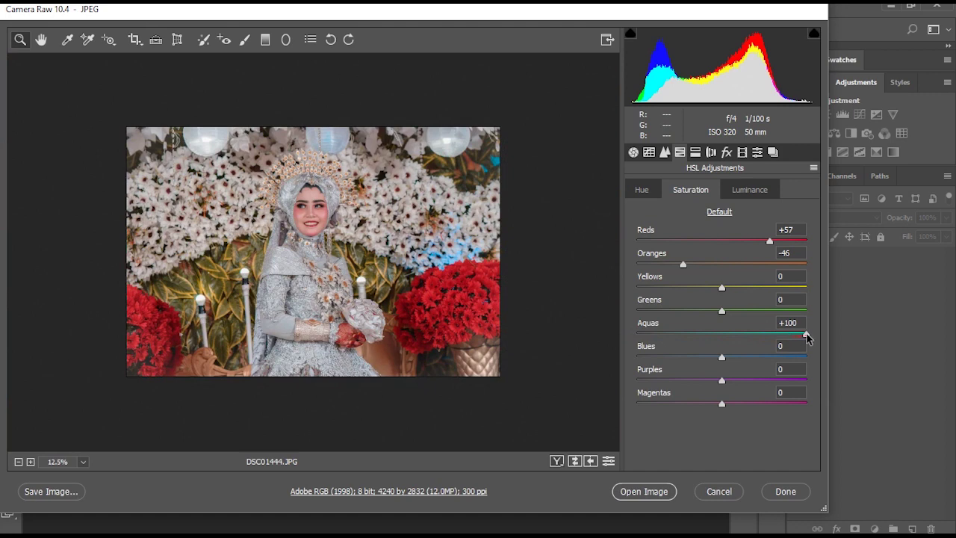
pyautogui.moveTo(806, 335)
pyautogui.mouseDown()
pyautogui.moveTo(786, 335)
pyautogui.moveTo(782, 348)
pyautogui.mouseUp()
# Zoom in to check noise; set Luminance 40, Luminance Detail 50, Luminance Contrast 28
pyautogui.click(664, 153)
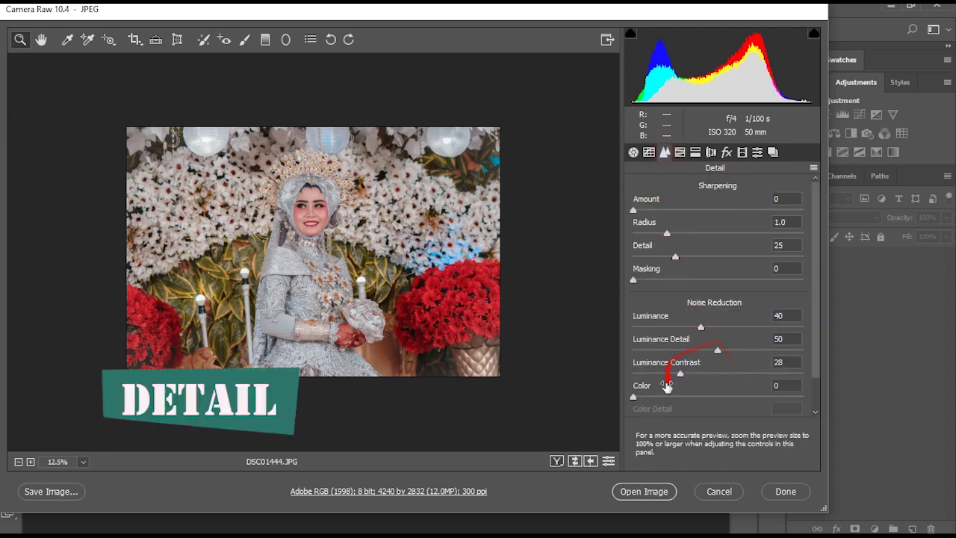
pyautogui.moveTo(299, 256); pyautogui.dragTo(349, 248)
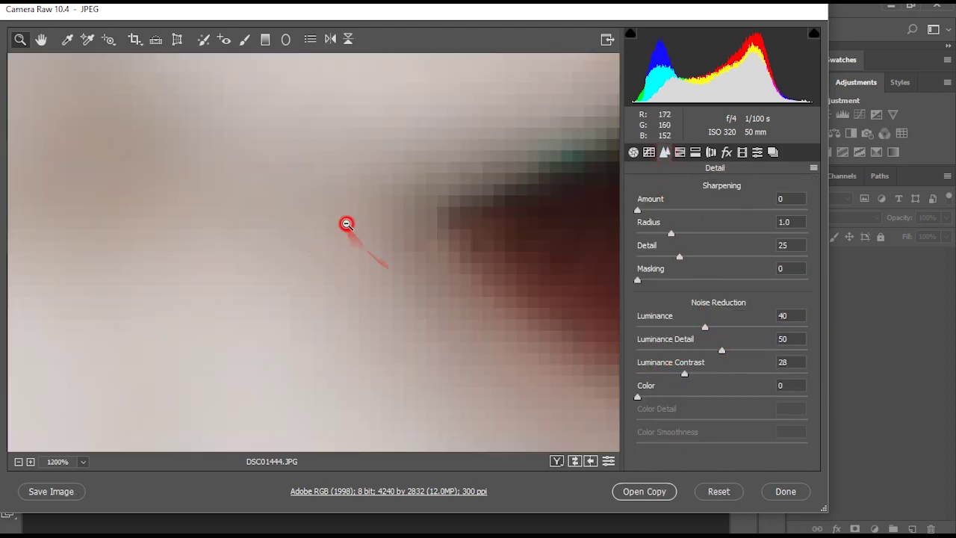
pyautogui.hotkey('ctrl', '0')
pyautogui.click(465, 277)
pyautogui.moveTo(362, 194)
pyautogui.mouseDown()
pyautogui.moveTo(347, 148)
pyautogui.moveTo(362, 289)
pyautogui.mouseUp()
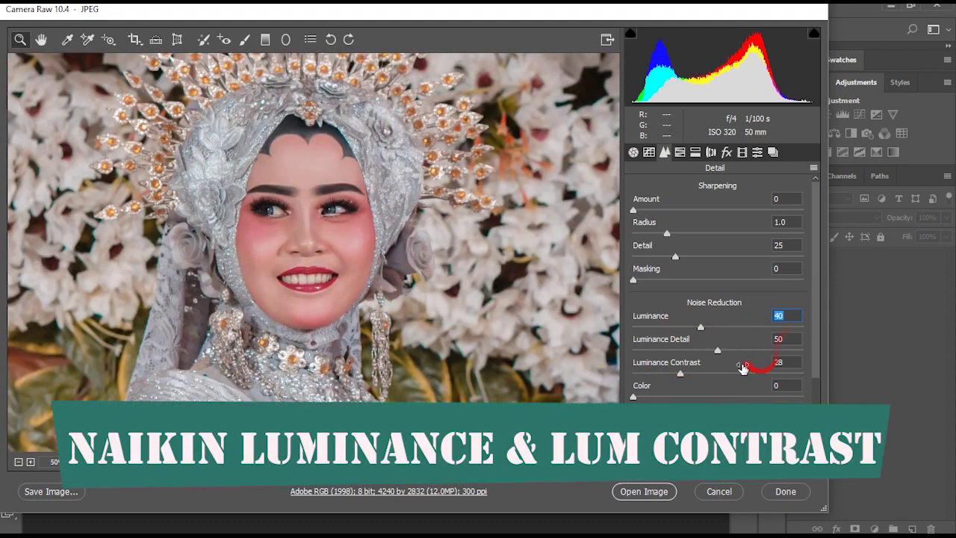
pyautogui.click(782, 337)
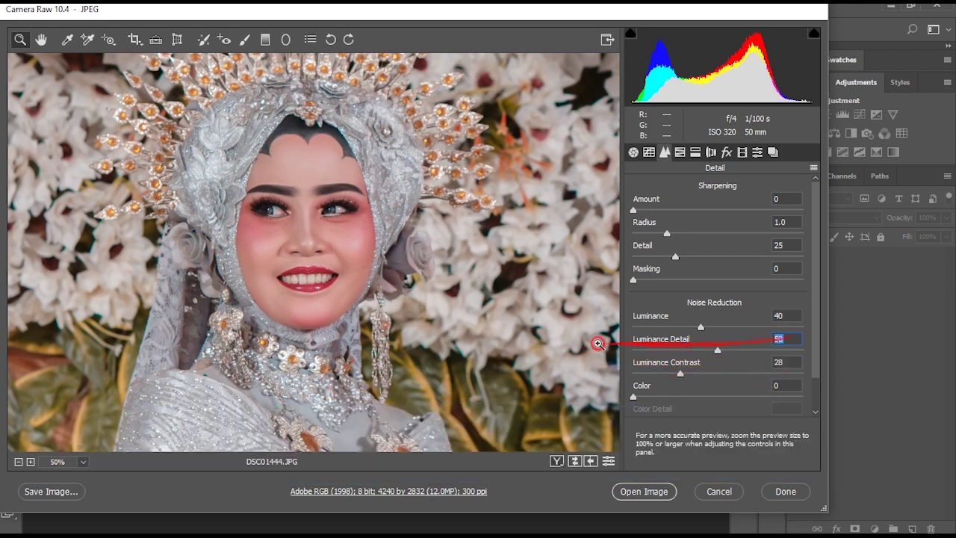
pyautogui.click(649, 153)
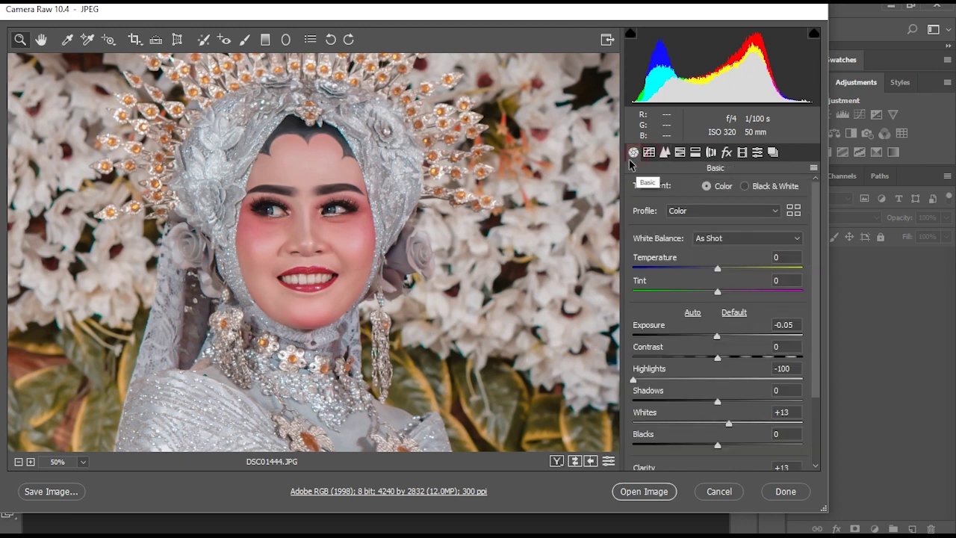
# Raise Exposure to +0.05 while keeping Highlights at -100
pyautogui.scroll(-3, 709, 277)
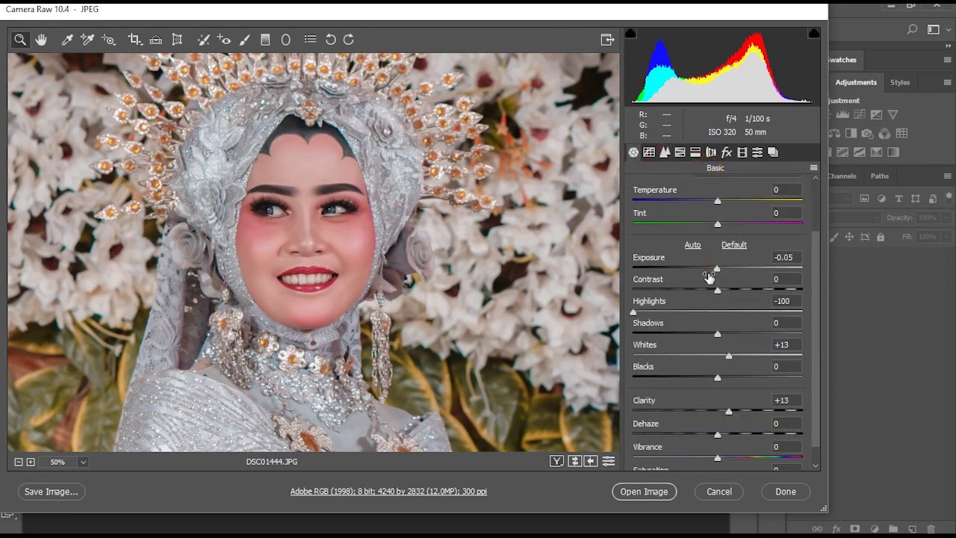
pyautogui.click(800, 255)
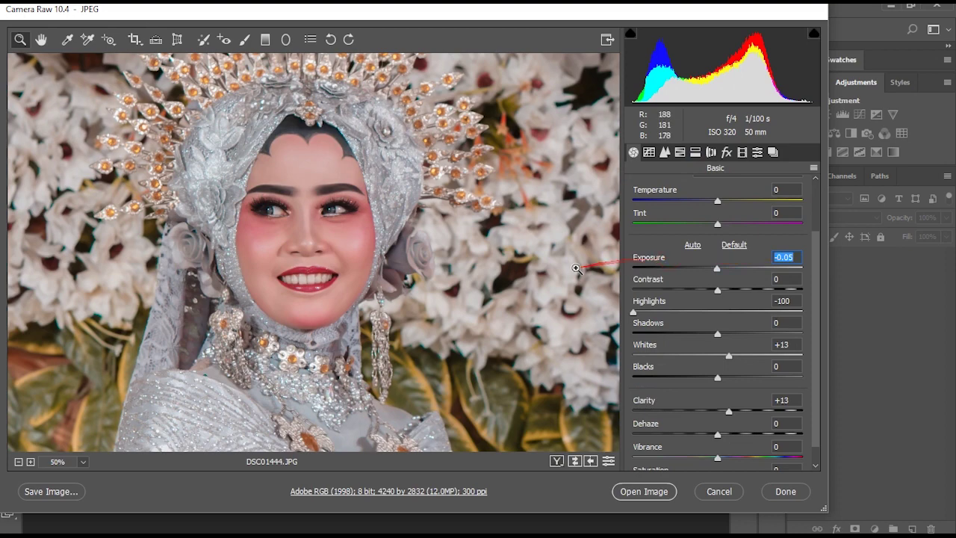
pyautogui.keyDown('alt'); pyautogui.click(404, 252); pyautogui.keyUp('alt')
pyautogui.keyDown('alt'); pyautogui.click(417, 269); pyautogui.keyUp('alt')
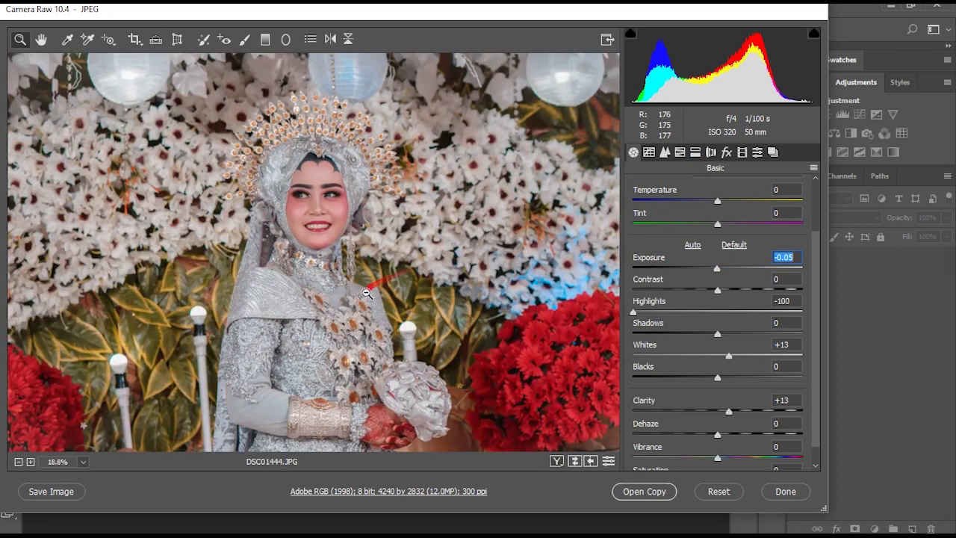
pyautogui.keyDown('alt'); pyautogui.click(388, 284); pyautogui.keyUp('alt')
pyautogui.click(366, 295)
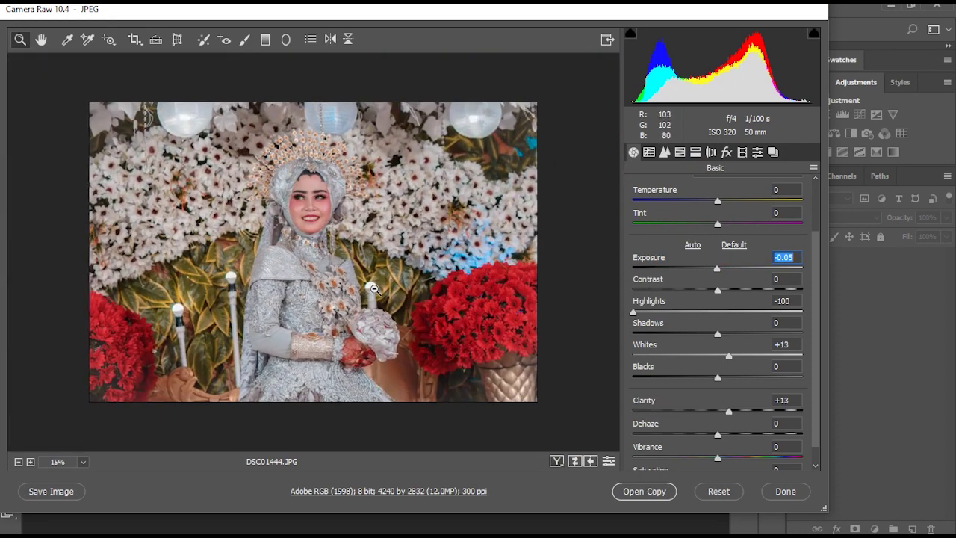
pyautogui.click(380, 277)
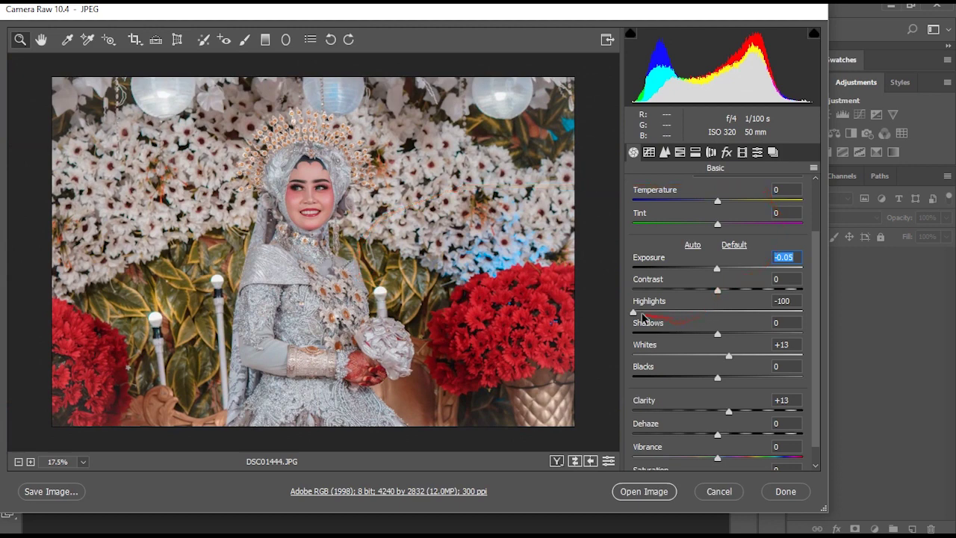
pyautogui.click(798, 301)
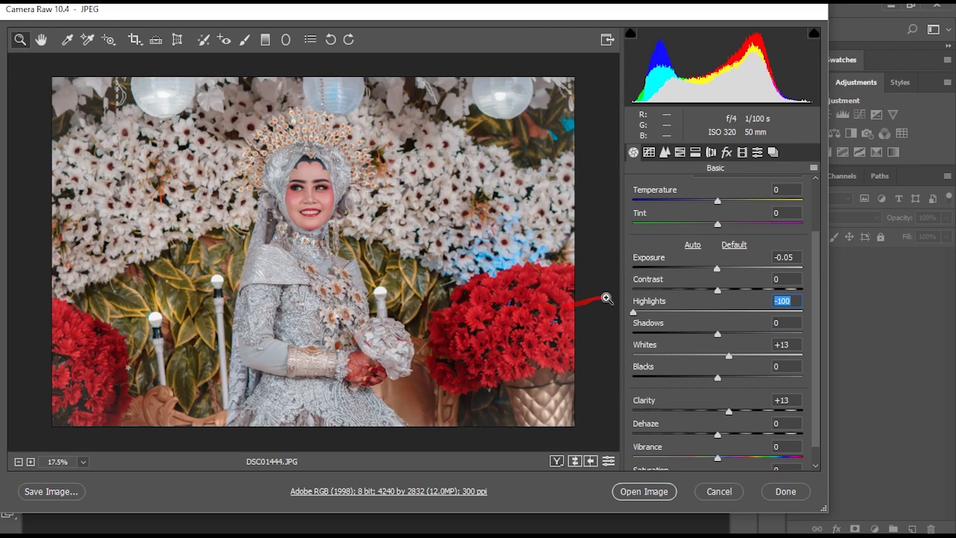
pyautogui.moveTo(634, 311)
pyautogui.mouseDown()
pyautogui.moveTo(777, 310)
pyautogui.moveTo(635, 316)
pyautogui.mouseUp()
pyautogui.moveTo(718, 273); pyautogui.dragTo(719, 274)
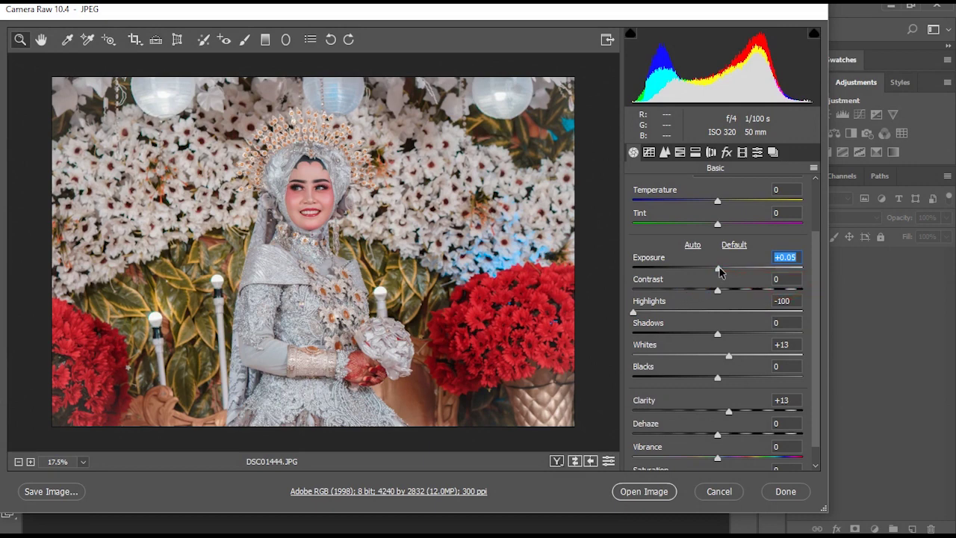
# Raise Clarity to about +15, leaving Whites at +13
pyautogui.click(799, 345)
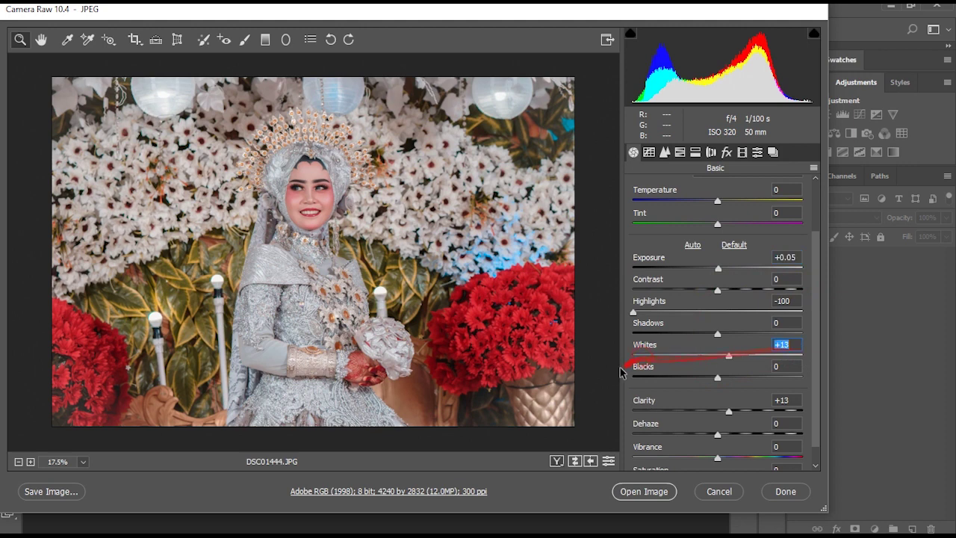
pyautogui.scroll(-1, 751, 382)
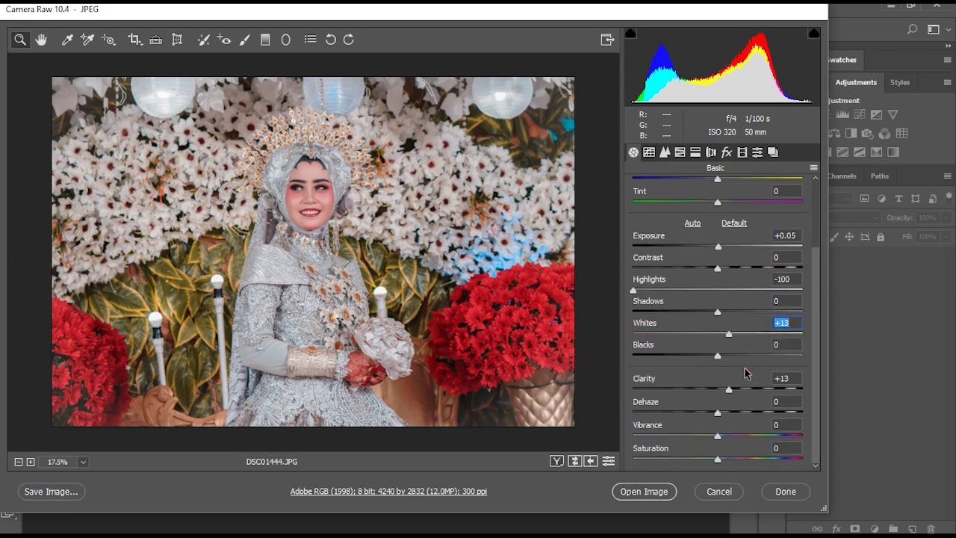
pyautogui.click(784, 378)
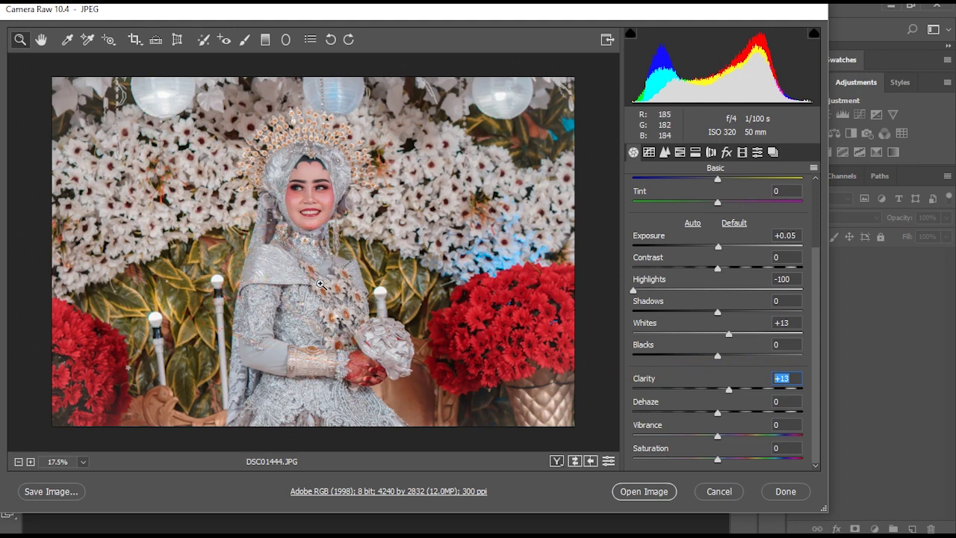
pyautogui.moveTo(320, 284)
pyautogui.mouseDown()
pyautogui.moveTo(667, 313)
pyautogui.moveTo(747, 384)
pyautogui.moveTo(797, 376)
pyautogui.mouseUp()
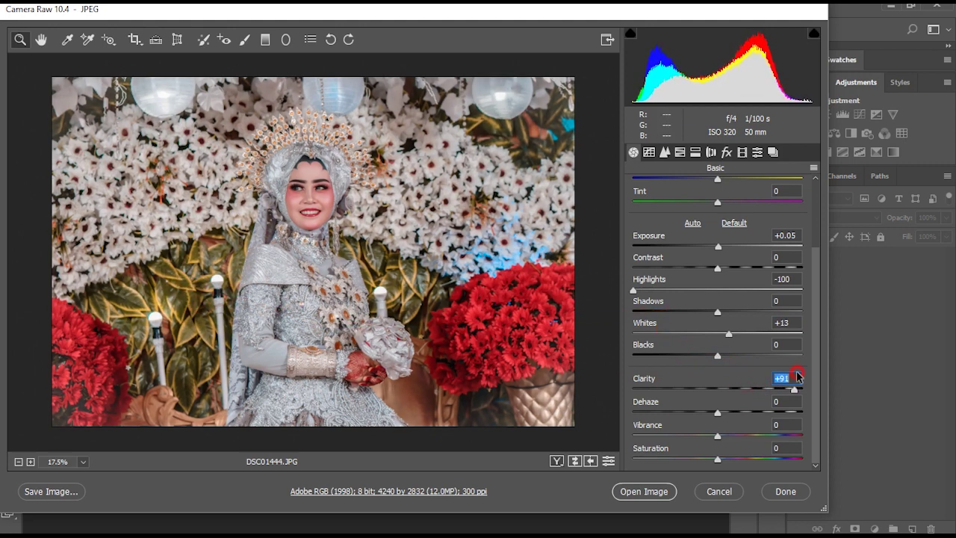
pyautogui.moveTo(797, 375); pyautogui.dragTo(728, 384)
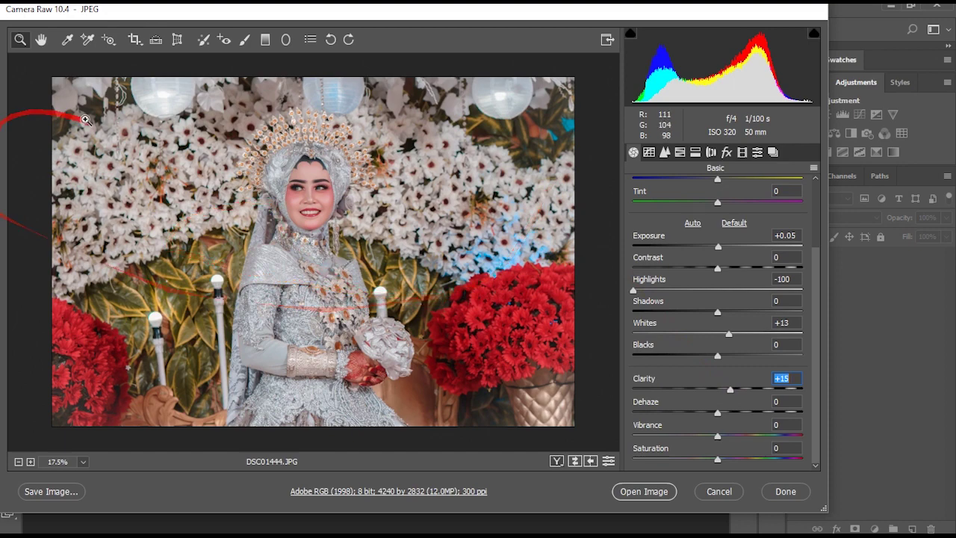
# Apply the Camera Raw edits, zoom to inspect the photo, and add Selective Color
pyautogui.click(635, 490)
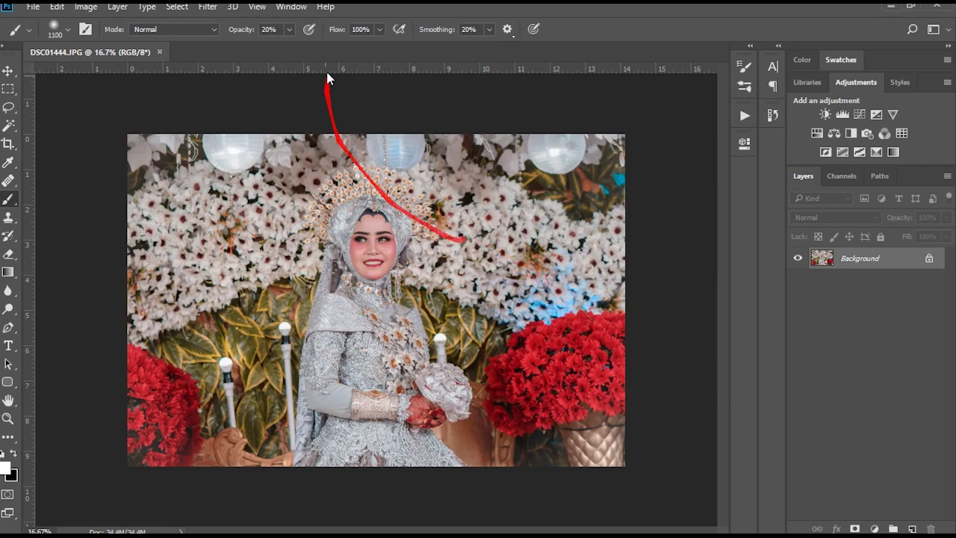
pyautogui.scroll(2, 226, 378)
pyautogui.scroll(1, 246, 337)
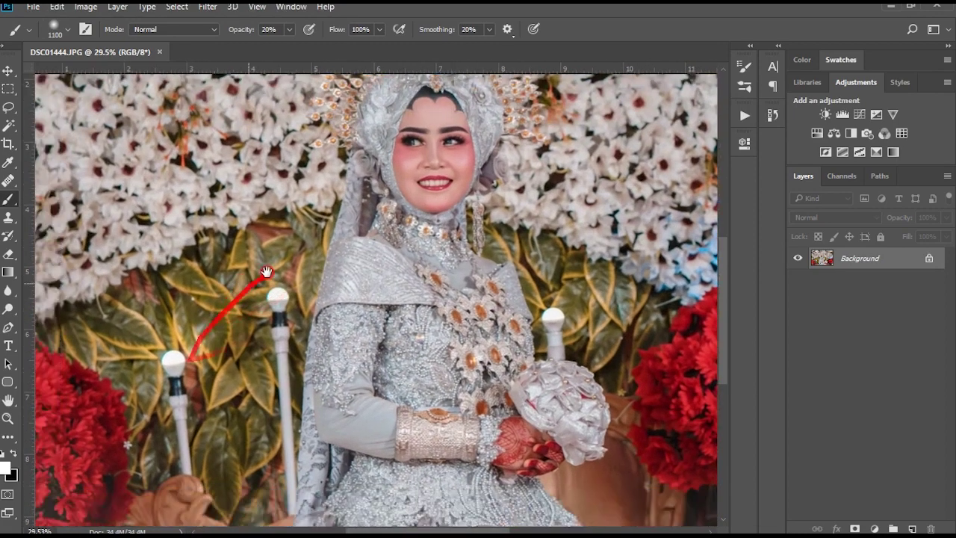
pyautogui.scroll(1, 265, 293)
pyautogui.scroll(-1, 266, 295)
pyautogui.scroll(-1, 264, 304)
pyautogui.scroll(-1, 269, 299)
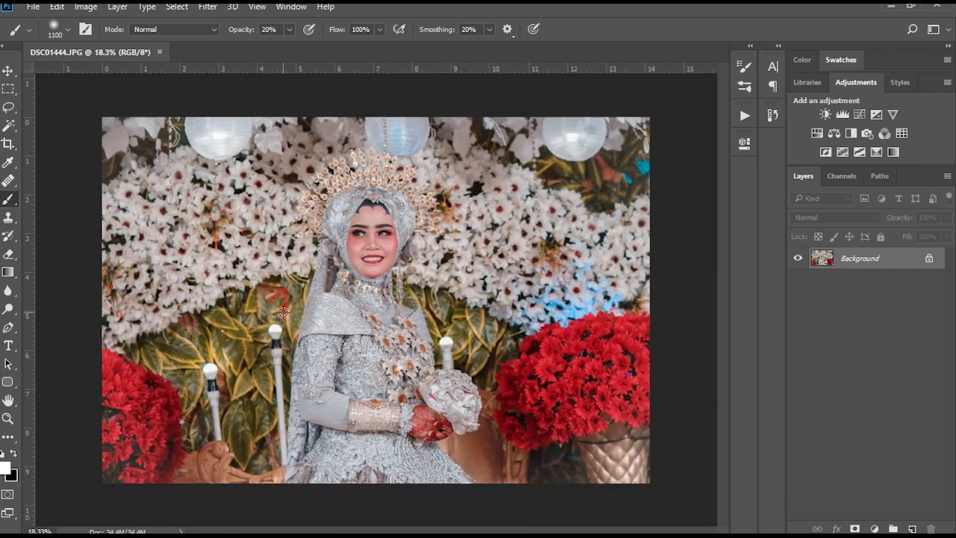
pyautogui.scroll(1, 257, 354)
pyautogui.scroll(2, 239, 347)
pyautogui.scroll(2, 217, 342)
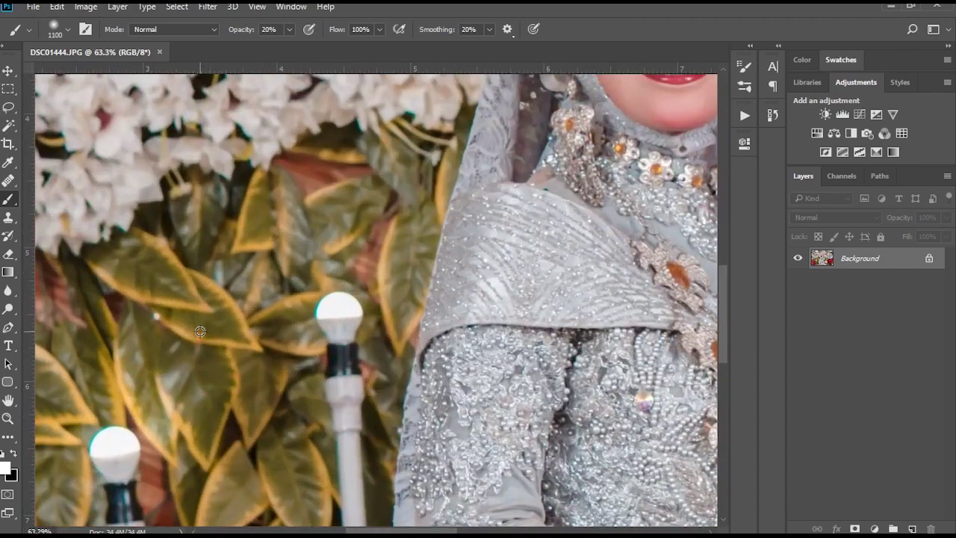
pyautogui.scroll(-3, 196, 337)
pyautogui.scroll(-2, 195, 337)
pyautogui.scroll(-1, 196, 337)
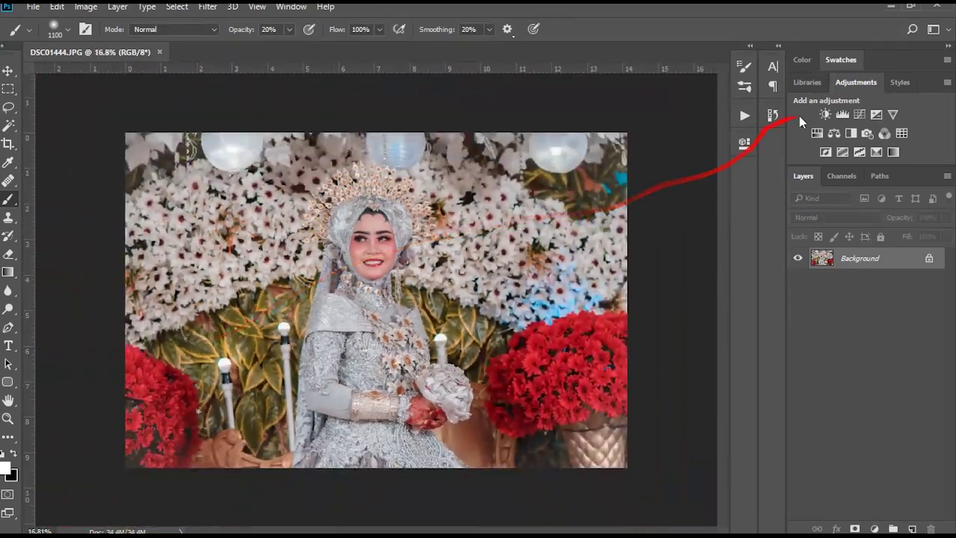
pyautogui.click(876, 153)
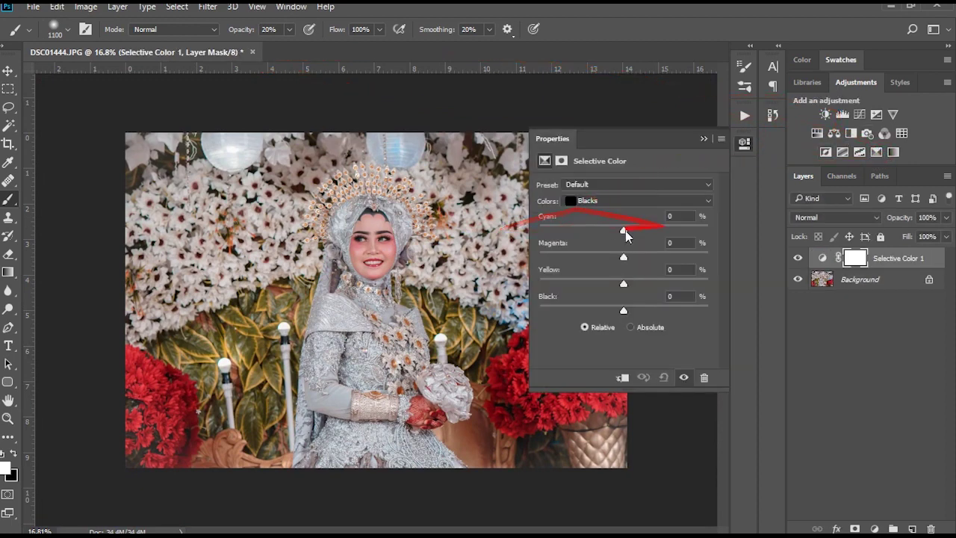
# Set Selective Color Blacks to Cyan +34, Yellow +9 and Black +16
pyautogui.moveTo(624, 230); pyautogui.dragTo(631, 232)
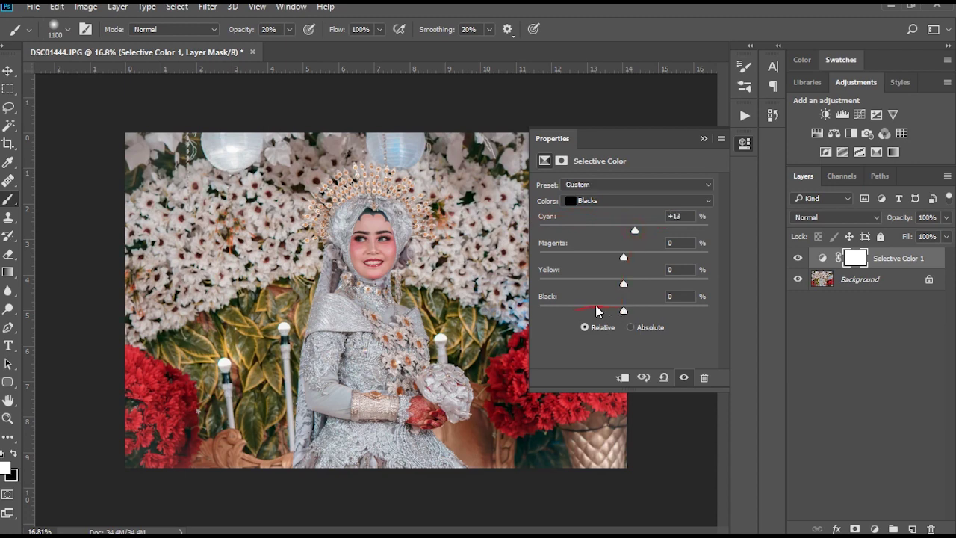
pyautogui.moveTo(624, 307)
pyautogui.mouseDown()
pyautogui.moveTo(647, 308)
pyautogui.moveTo(633, 314)
pyautogui.mouseUp()
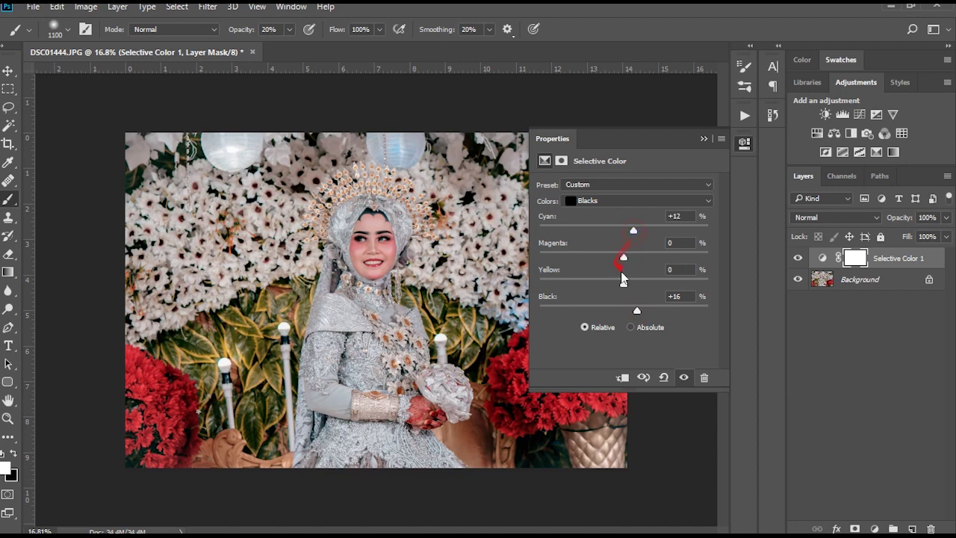
pyautogui.moveTo(623, 285)
pyautogui.mouseDown()
pyautogui.moveTo(636, 287)
pyautogui.moveTo(628, 280)
pyautogui.mouseUp()
pyautogui.moveTo(654, 229); pyautogui.dragTo(655, 222)
pyautogui.click(703, 139)
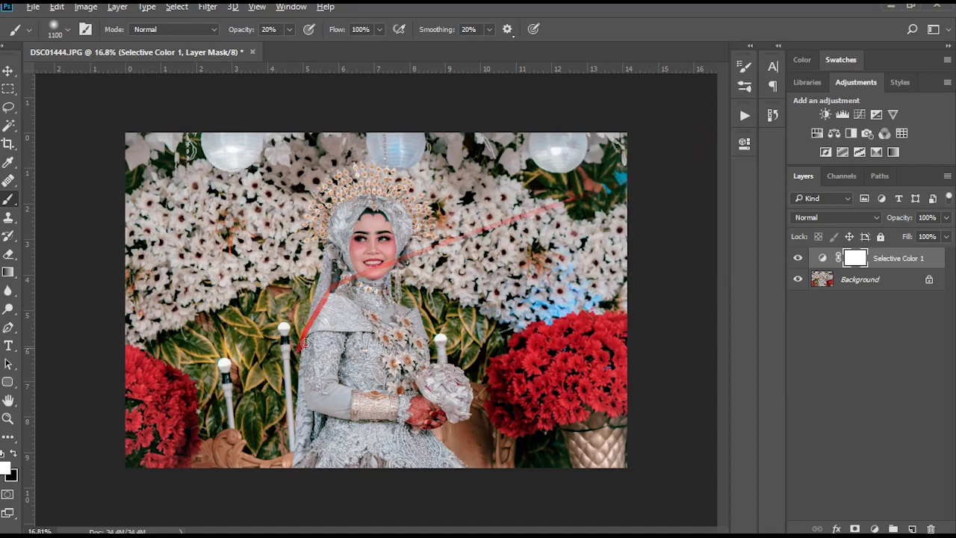
# Check the bride's arms, then add a blank Layer 1 above the adjustment
pyautogui.scroll(5, 335, 302)
pyautogui.moveTo(353, 311); pyautogui.dragTo(359, 224)
pyautogui.scroll(-3, 364, 285)
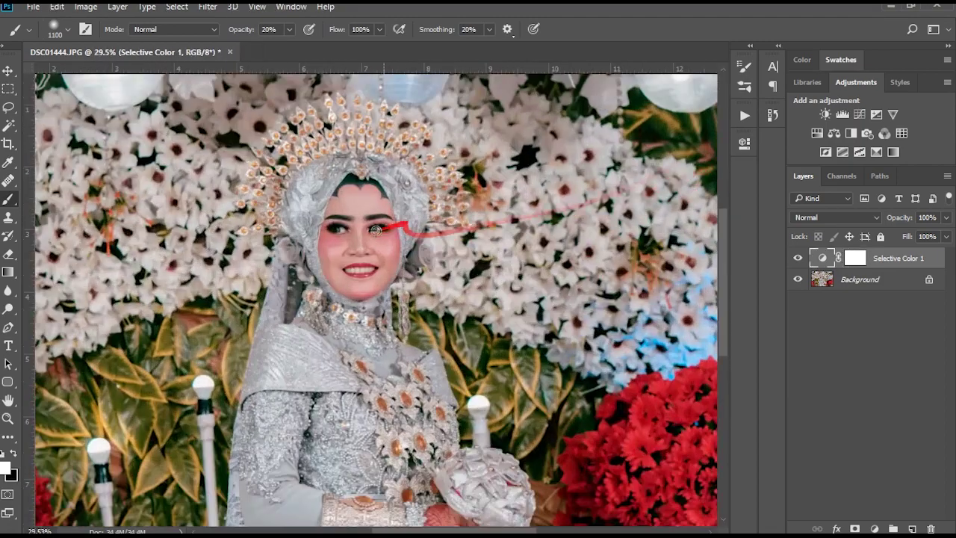
pyautogui.scroll(1, 364, 285)
pyautogui.scroll(-3, 364, 284)
pyautogui.scroll(-1, 363, 284)
pyautogui.scroll(1, 404, 284)
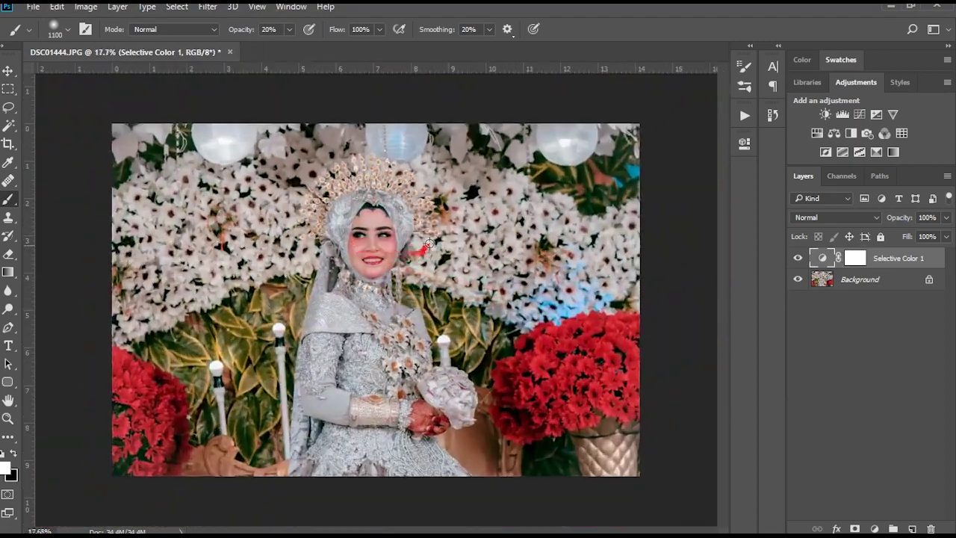
pyautogui.click(912, 526)
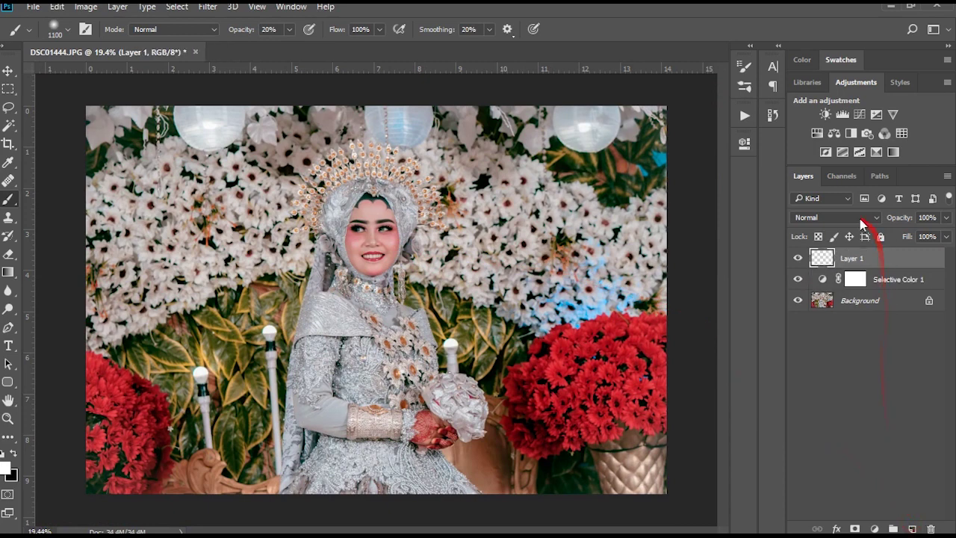
# Set Layer 1 to Soft Light and paint white strokes over the dark upper background
pyautogui.click(859, 218)
pyautogui.click(811, 365)
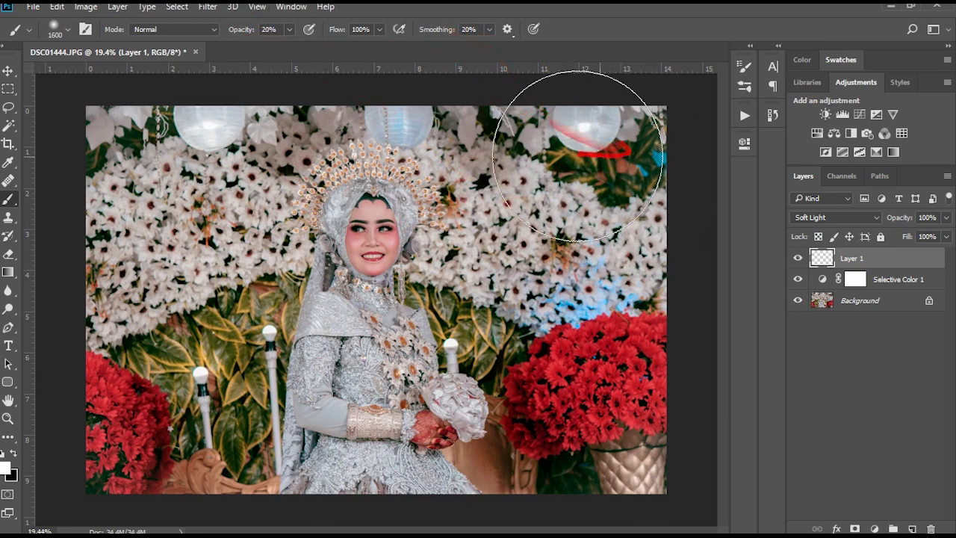
pyautogui.moveTo(587, 139)
pyautogui.mouseDown()
pyautogui.moveTo(608, 192)
pyautogui.moveTo(623, 150)
pyautogui.moveTo(593, 150)
pyautogui.mouseUp()
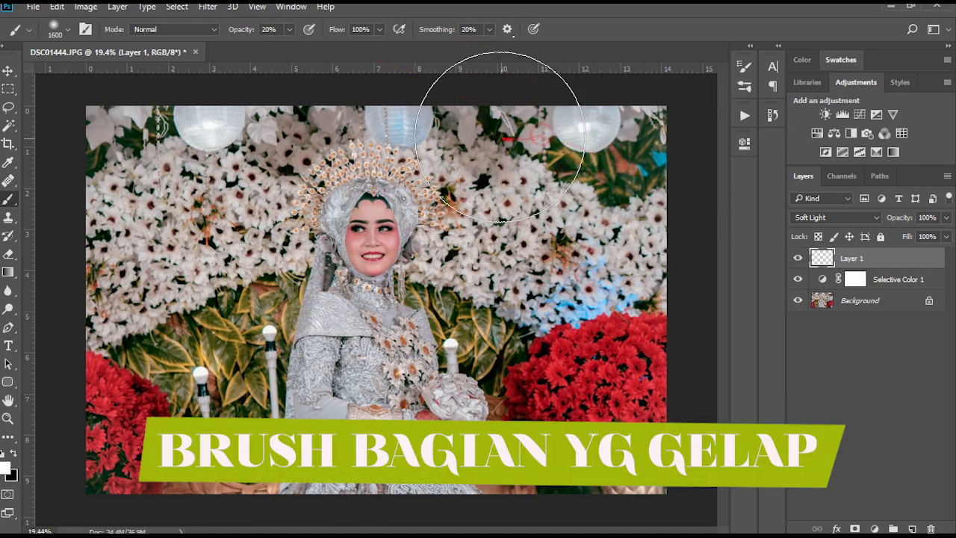
pyautogui.moveTo(139, 139); pyautogui.dragTo(106, 157)
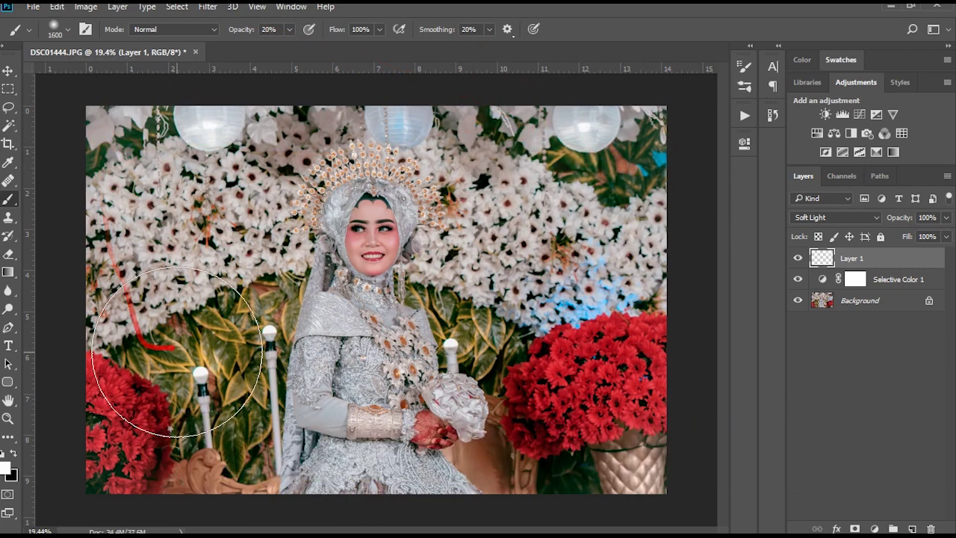
# Brighten the lower-left leaves and the bride with more soft white strokes
pyautogui.moveTo(150, 416)
pyautogui.mouseDown()
pyautogui.moveTo(171, 458)
pyautogui.moveTo(128, 484)
pyautogui.moveTo(620, 426)
pyautogui.moveTo(630, 459)
pyautogui.moveTo(704, 481)
pyautogui.moveTo(649, 355)
pyautogui.mouseUp()
pyautogui.hotkey('ctrl', '-')
pyautogui.scroll(2, 378, 306)
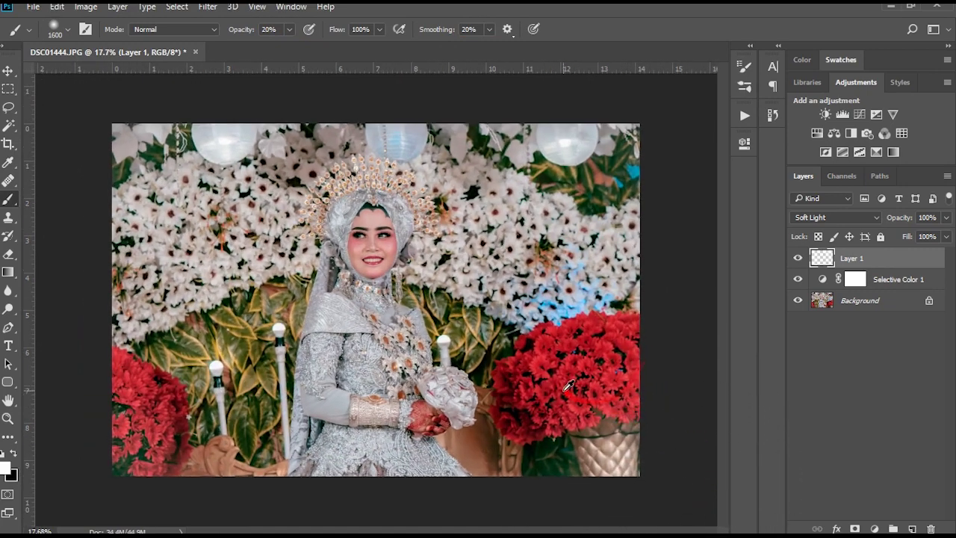
pyautogui.scroll(1, 429, 366)
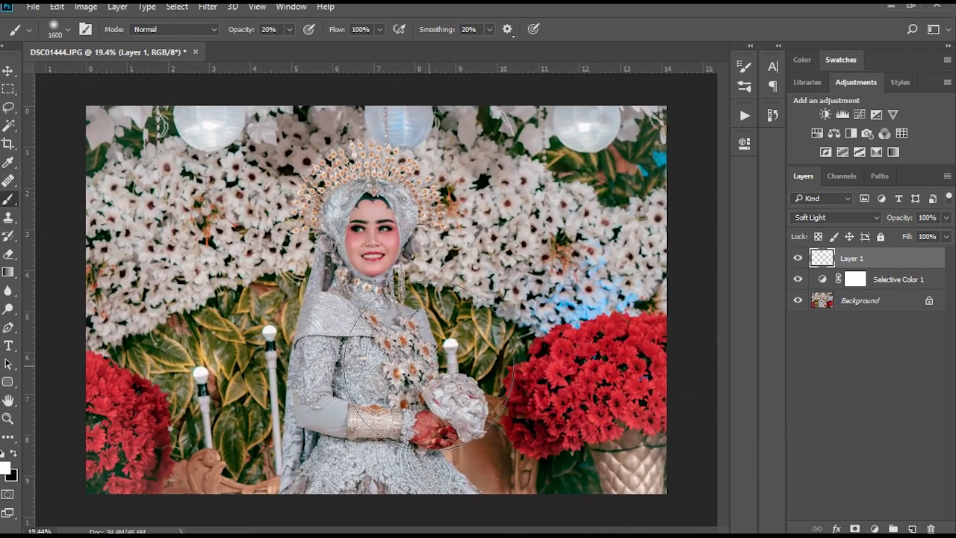
pyautogui.moveTo(430, 366)
pyautogui.mouseDown()
pyautogui.moveTo(559, 187)
pyautogui.moveTo(742, 127)
pyautogui.moveTo(547, 200)
pyautogui.moveTo(269, 277)
pyautogui.mouseUp()
pyautogui.scroll(2, 559, 187)
pyautogui.scroll(-4, 558, 187)
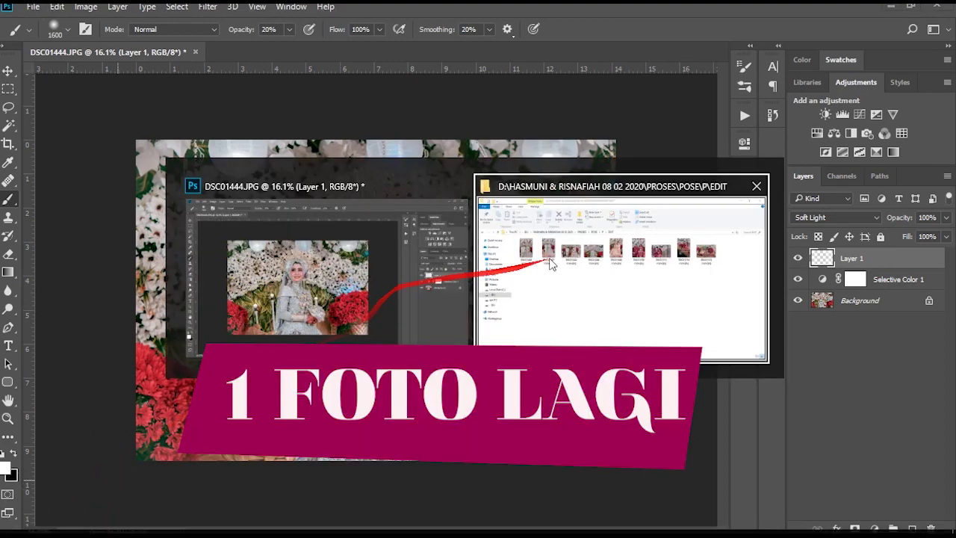
# Open DSC01712.JPG from the photo folder into Camera Raw
pyautogui.click(618, 269)
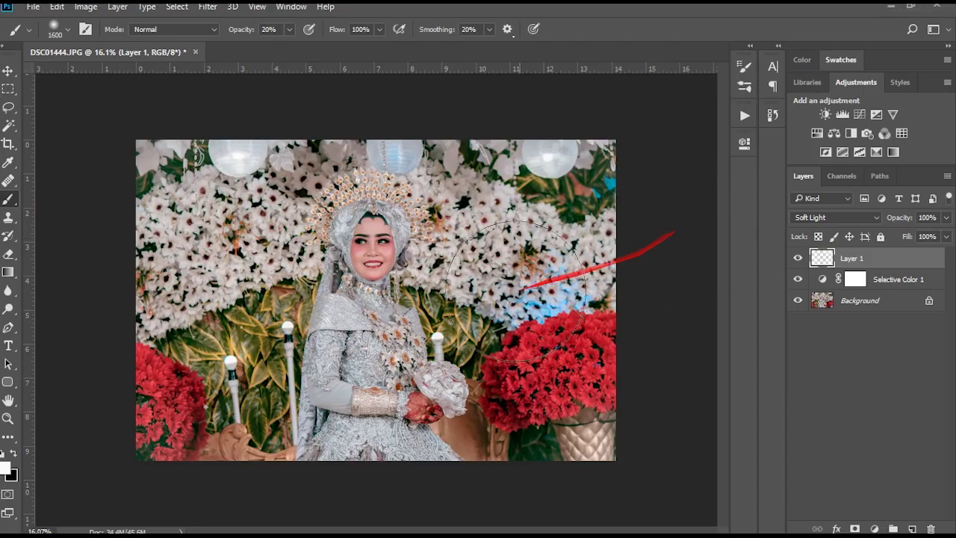
pyautogui.hotkey('ctrl', 'o')
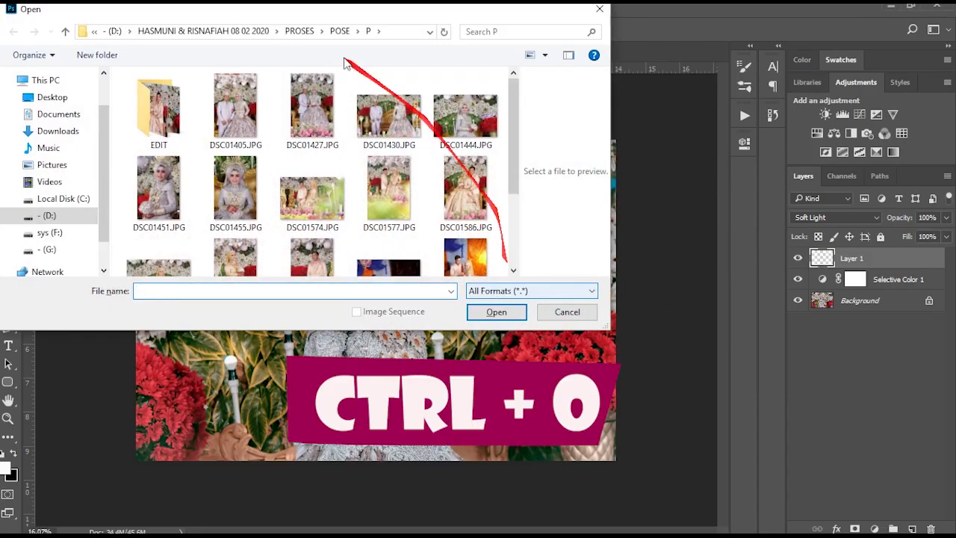
pyautogui.scroll(-3, 445, 266)
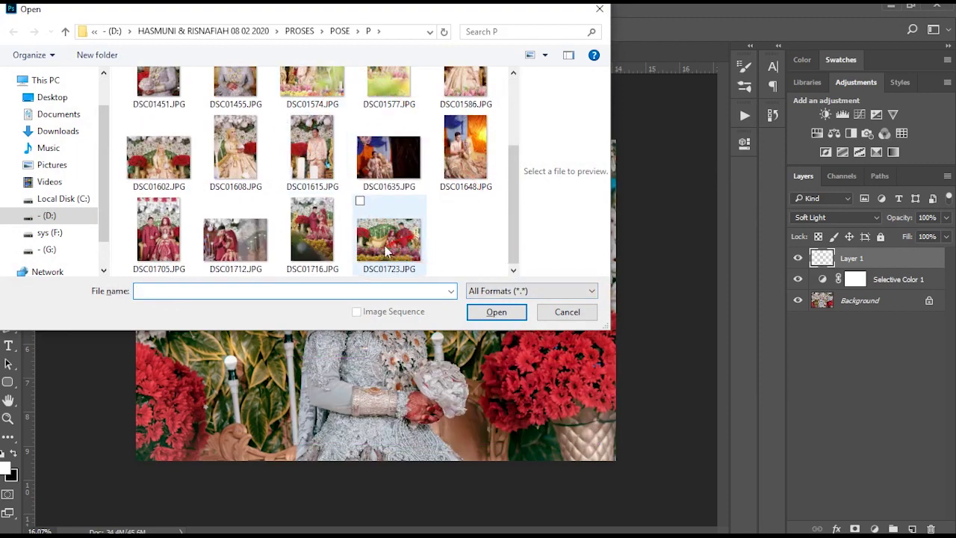
pyautogui.doubleClick(241, 247)
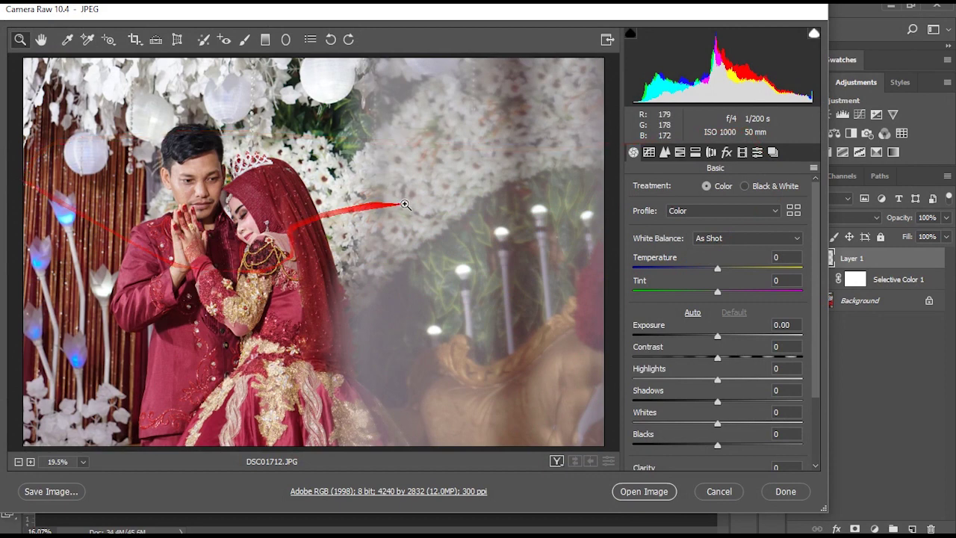
# In Calibration, set Blue and Green Primary Hue to -100 and slightly lower Red Primary Saturation
pyautogui.click(742, 152)
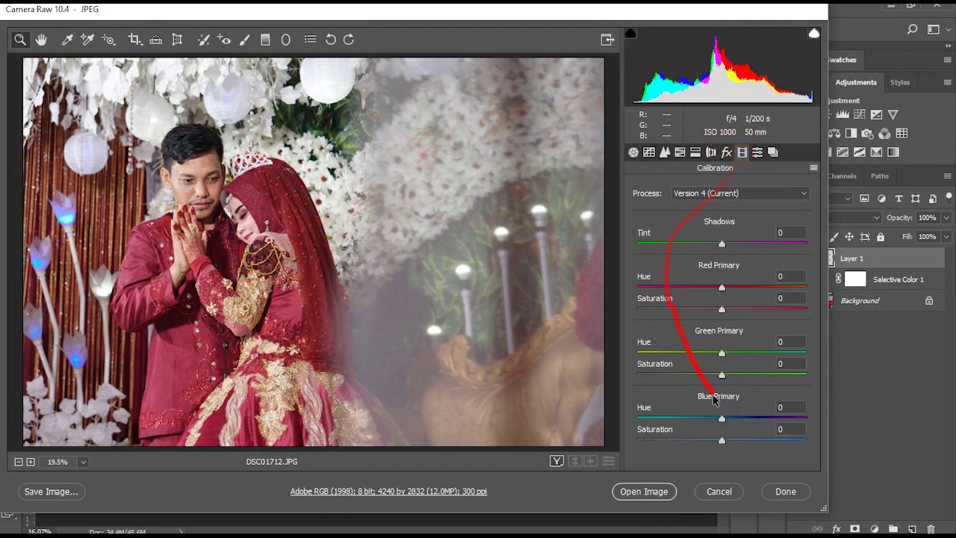
pyautogui.moveTo(723, 420); pyautogui.dragTo(553, 434)
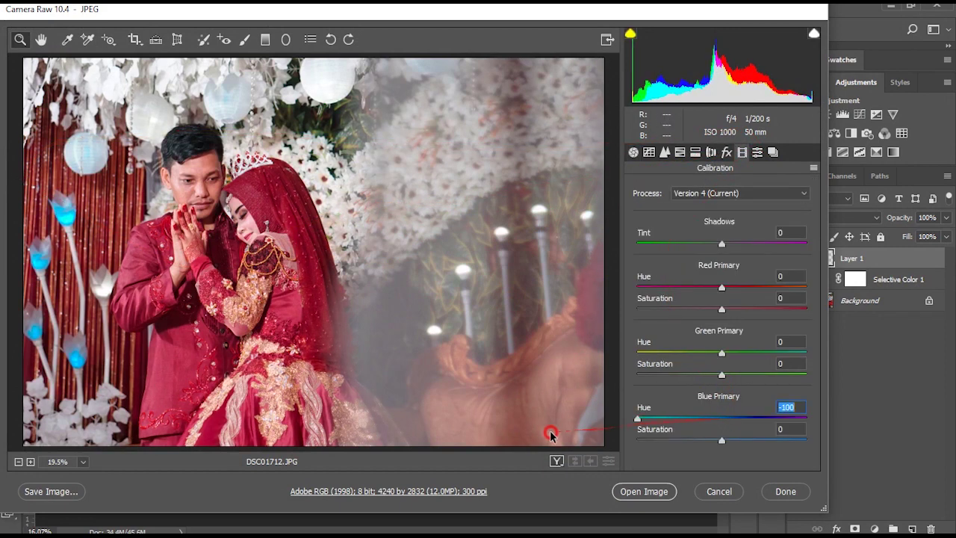
pyautogui.moveTo(724, 356); pyautogui.dragTo(606, 367)
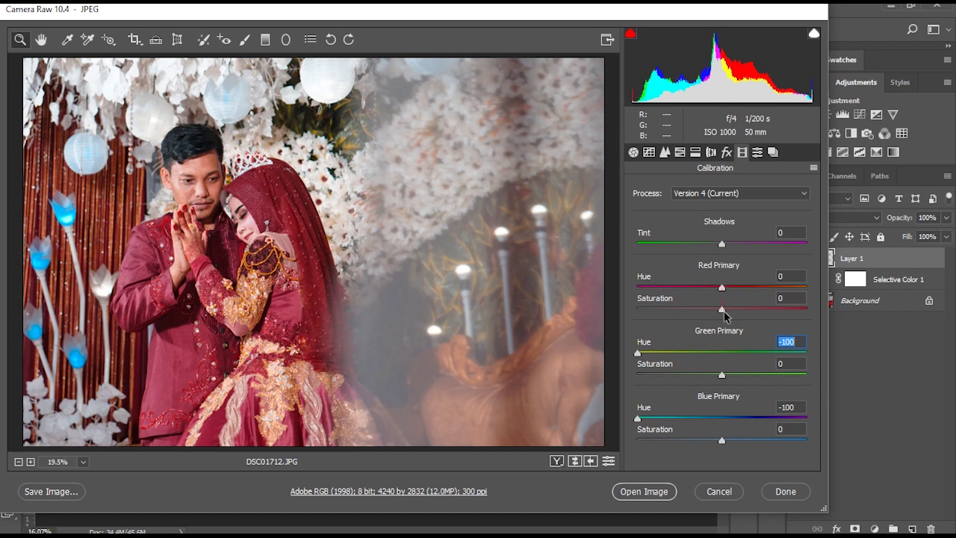
pyautogui.moveTo(722, 310); pyautogui.dragTo(700, 312)
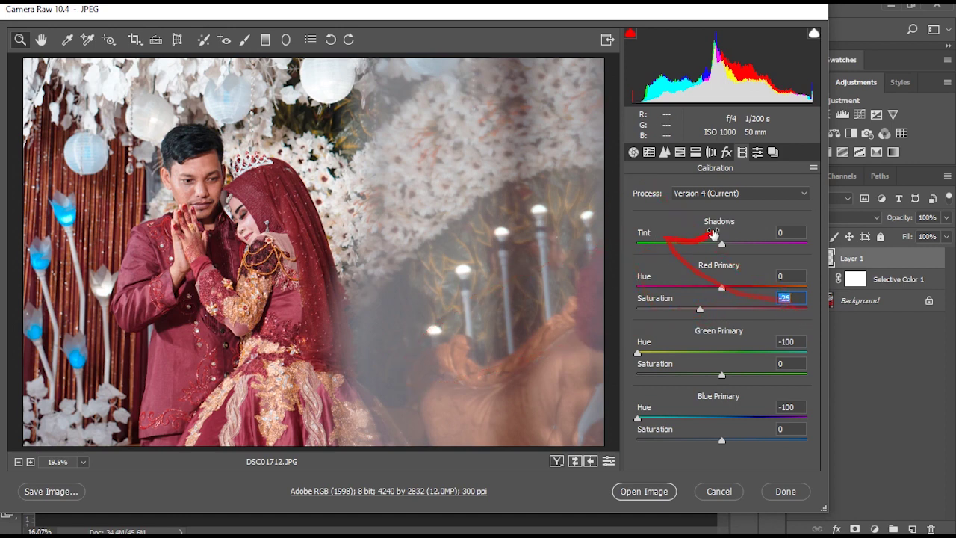
# Add a +22 Post Crop Vignetting amount in the Effects panel
pyautogui.click(726, 151)
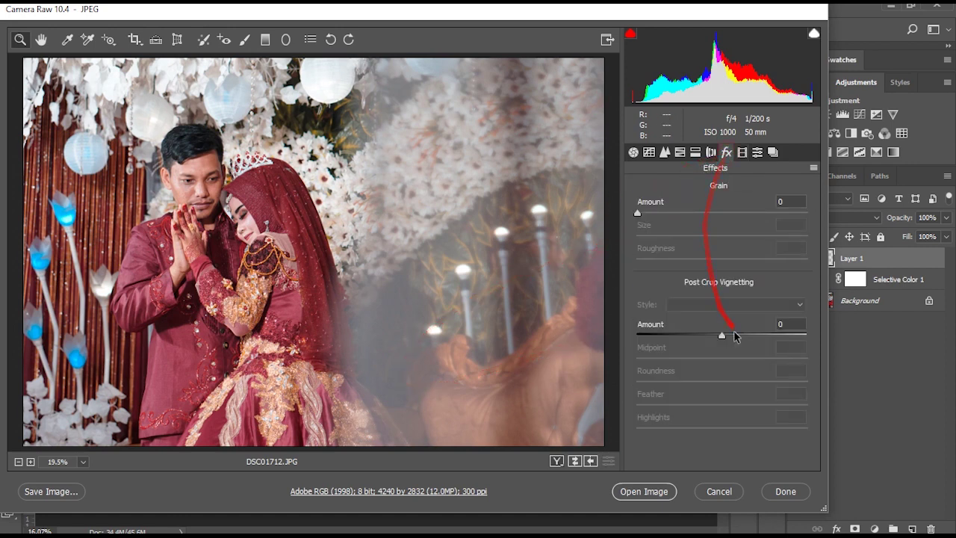
pyautogui.moveTo(723, 339); pyautogui.dragTo(742, 349)
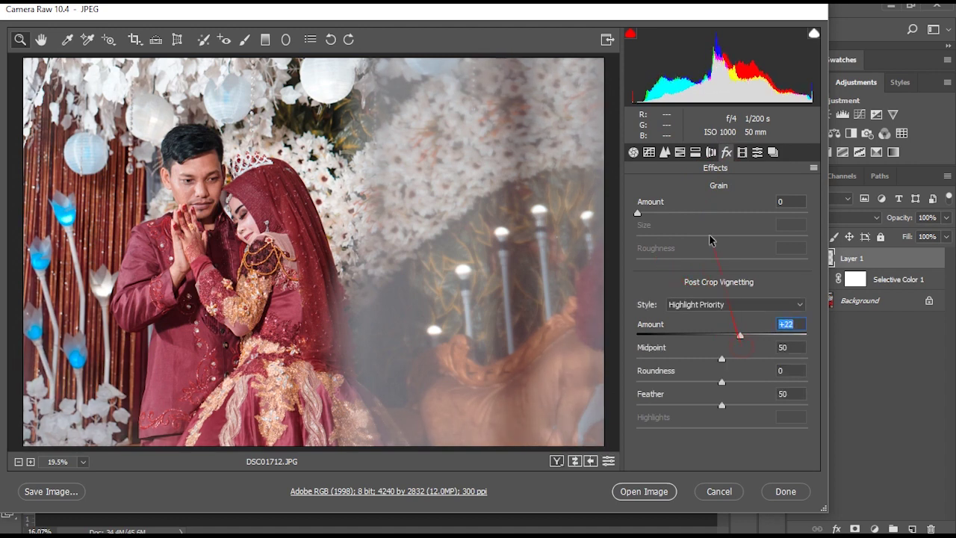
pyautogui.click(680, 152)
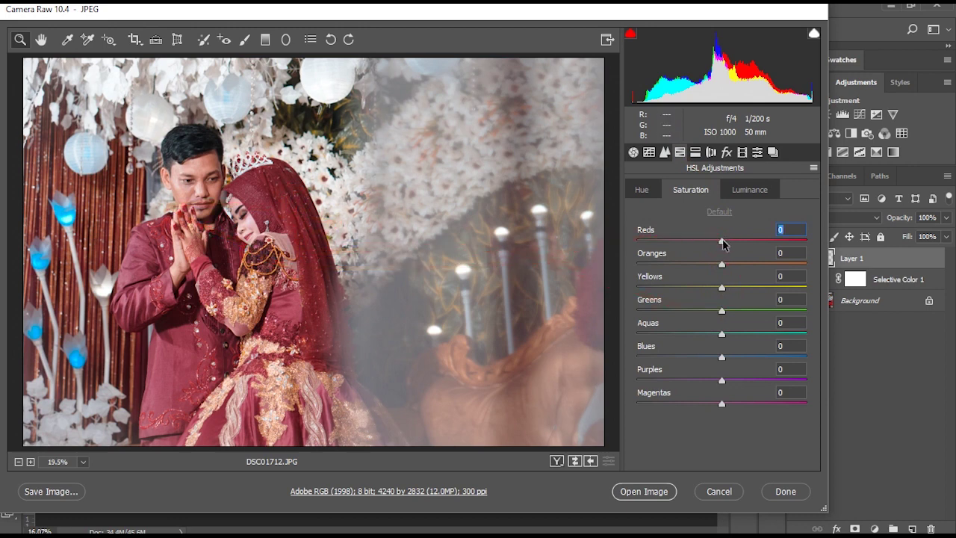
# Raise HSL Reds saturation to about +66 and drop Oranges to about -26
pyautogui.moveTo(721, 242); pyautogui.dragTo(767, 240)
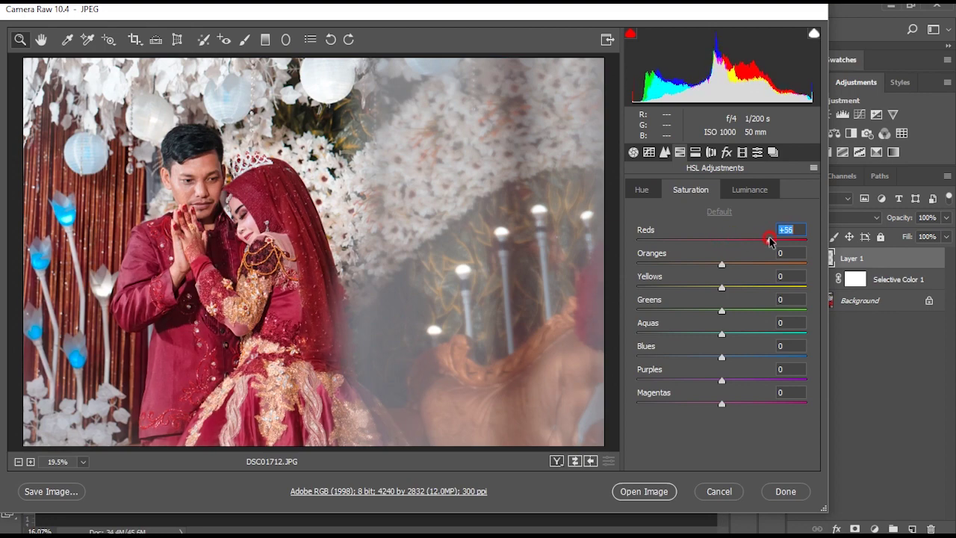
pyautogui.moveTo(772, 241); pyautogui.dragTo(776, 241)
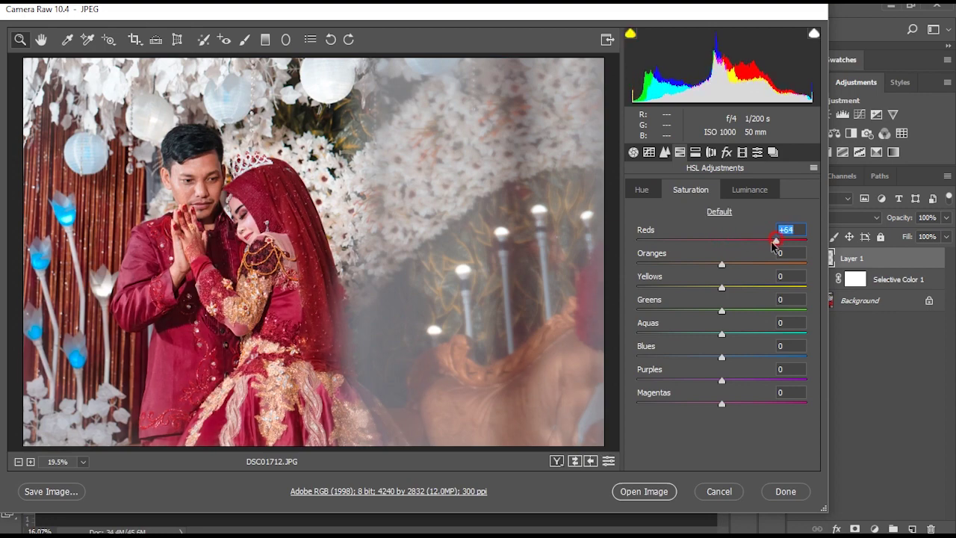
pyautogui.click(189, 192)
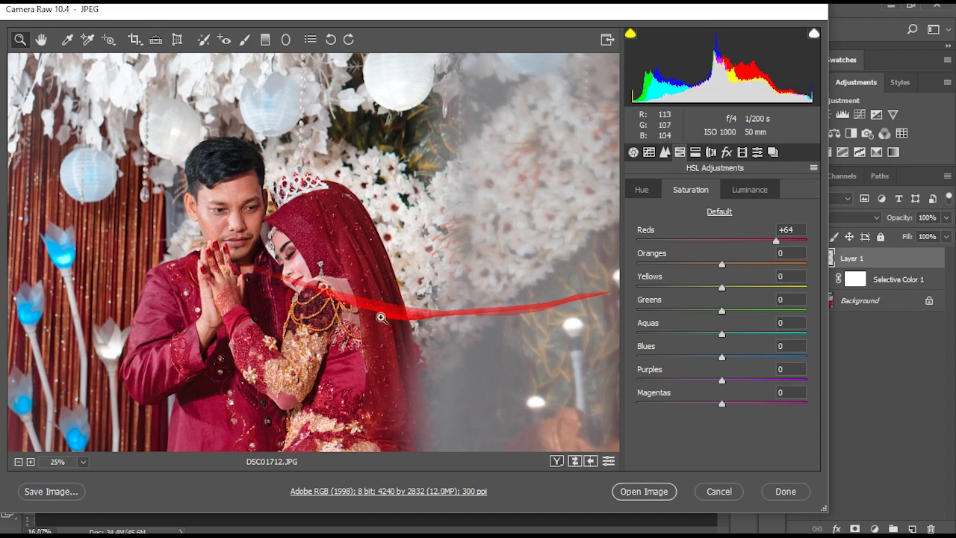
pyautogui.scroll(-2, 254, 190)
pyautogui.click(255, 191)
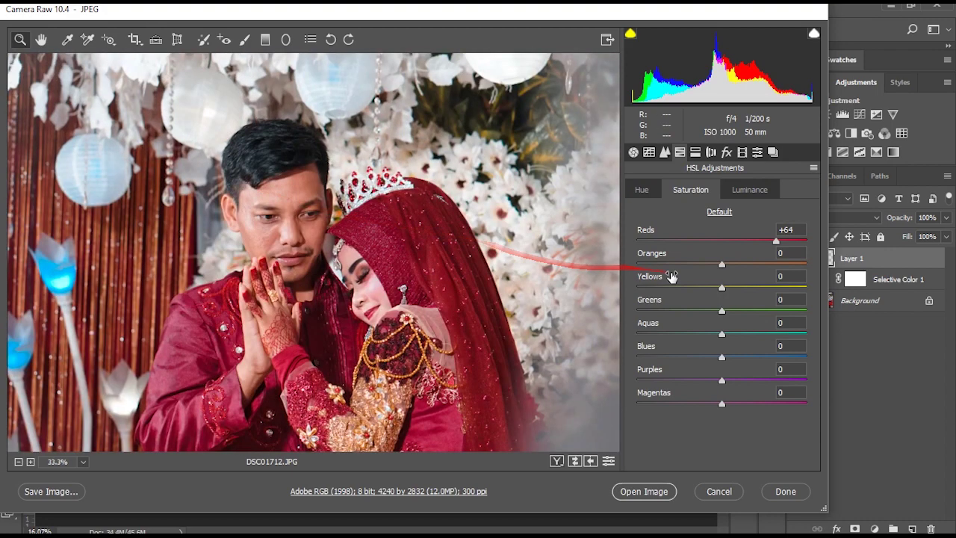
pyautogui.moveTo(723, 264); pyautogui.dragTo(703, 266)
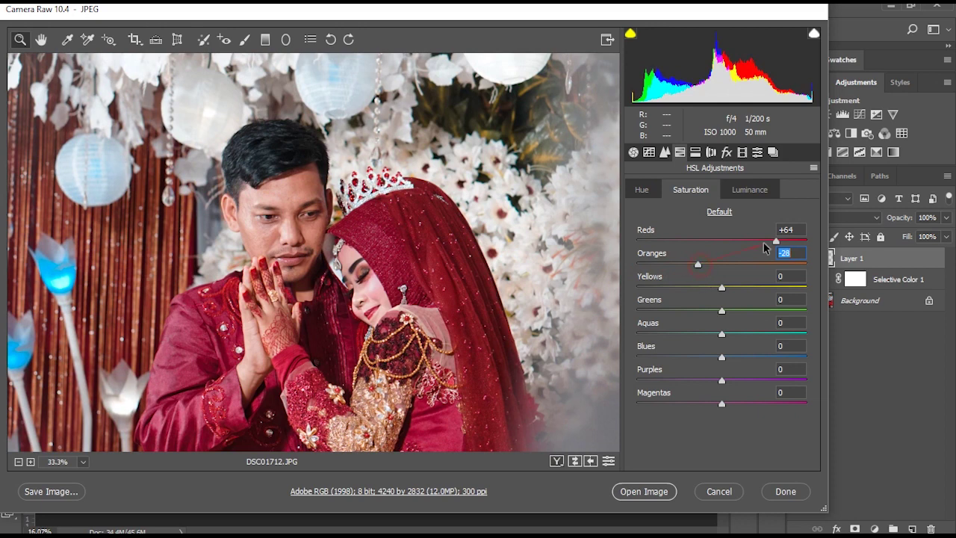
pyautogui.moveTo(776, 241); pyautogui.dragTo(780, 244)
pyautogui.click(664, 152)
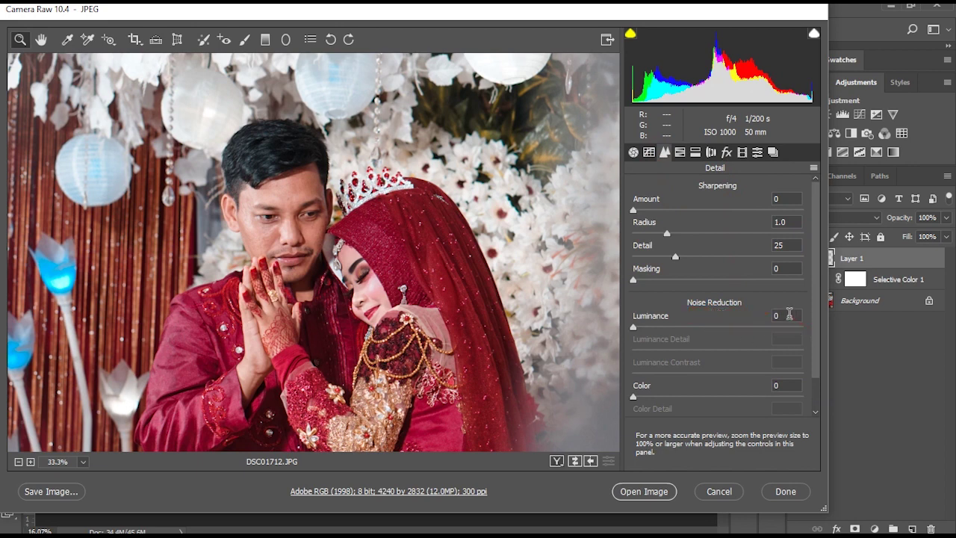
# Apply luminance noise reduction, then zoom in to inspect the groom's face
pyautogui.moveTo(679, 329); pyautogui.dragTo(684, 331)
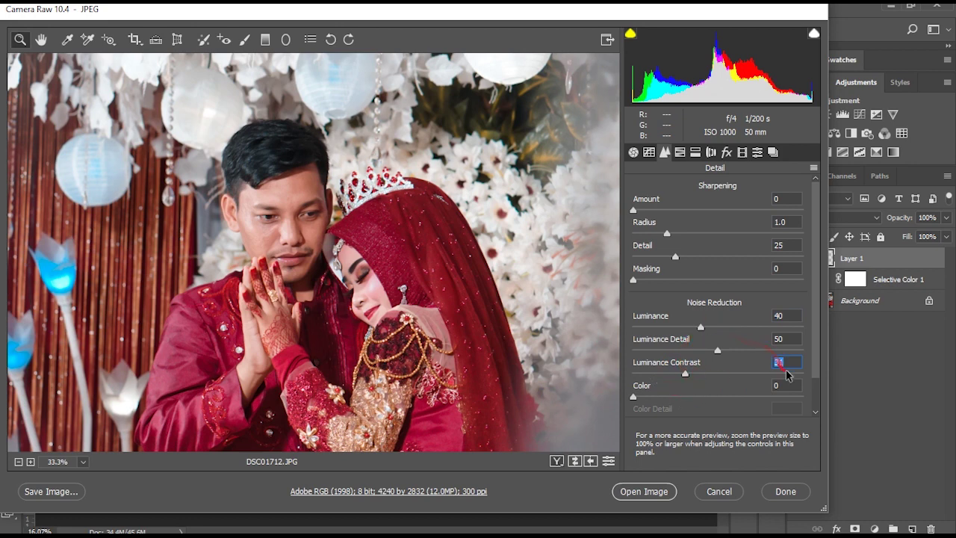
pyautogui.click(650, 154)
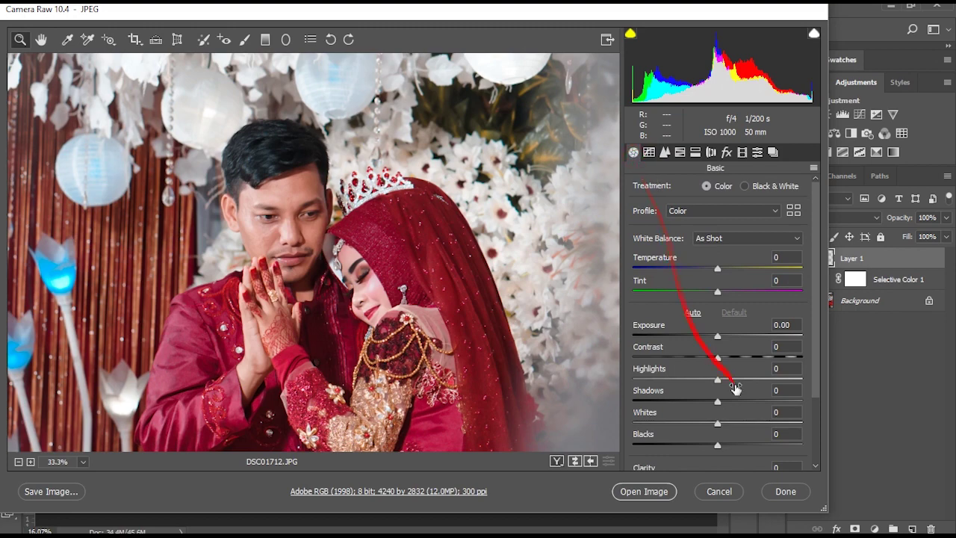
pyautogui.scroll(-2, 736, 388)
pyautogui.scroll(-1, 736, 389)
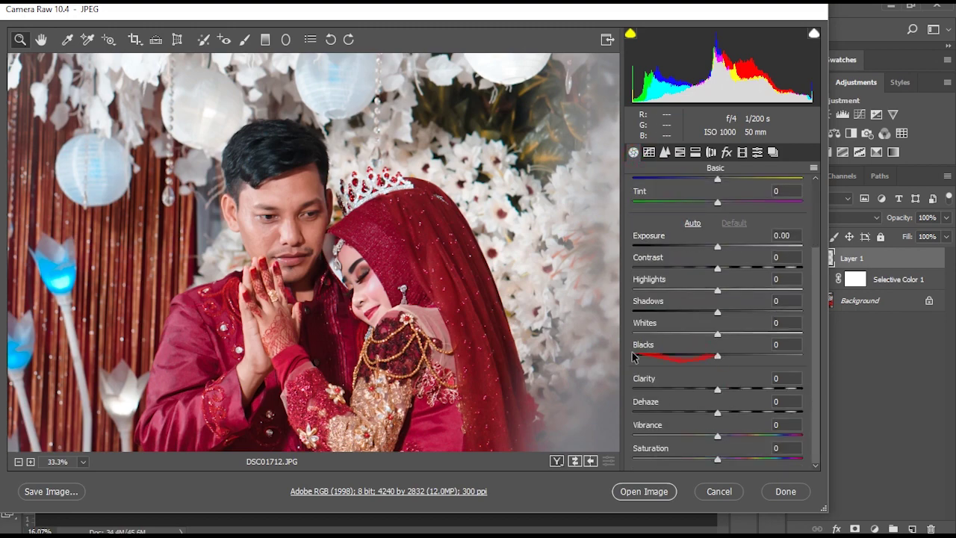
pyautogui.keyDown('alt'); pyautogui.click(354, 308); pyautogui.keyUp('alt')
pyautogui.keyDown('alt'); pyautogui.click(352, 292); pyautogui.keyUp('alt')
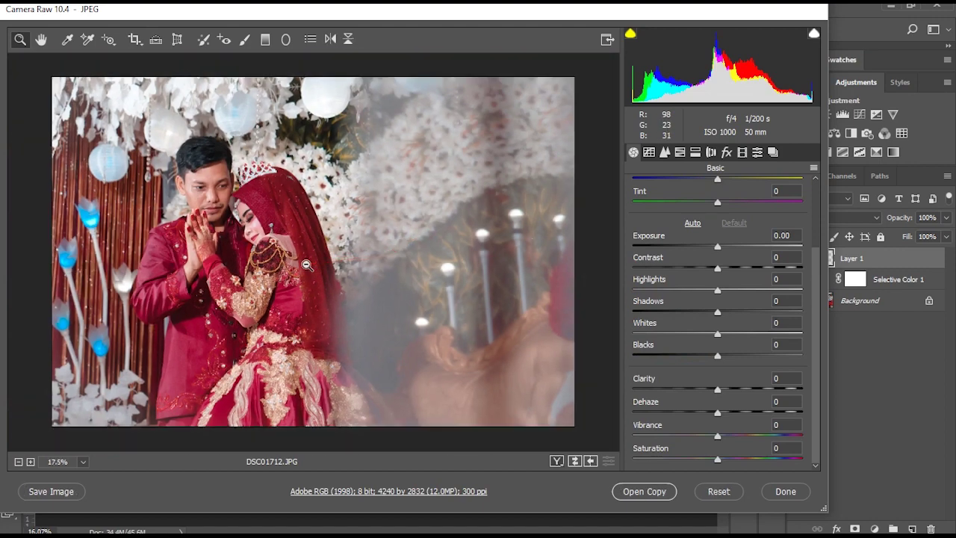
pyautogui.keyDown('alt'); pyautogui.click(312, 218); pyautogui.keyUp('alt')
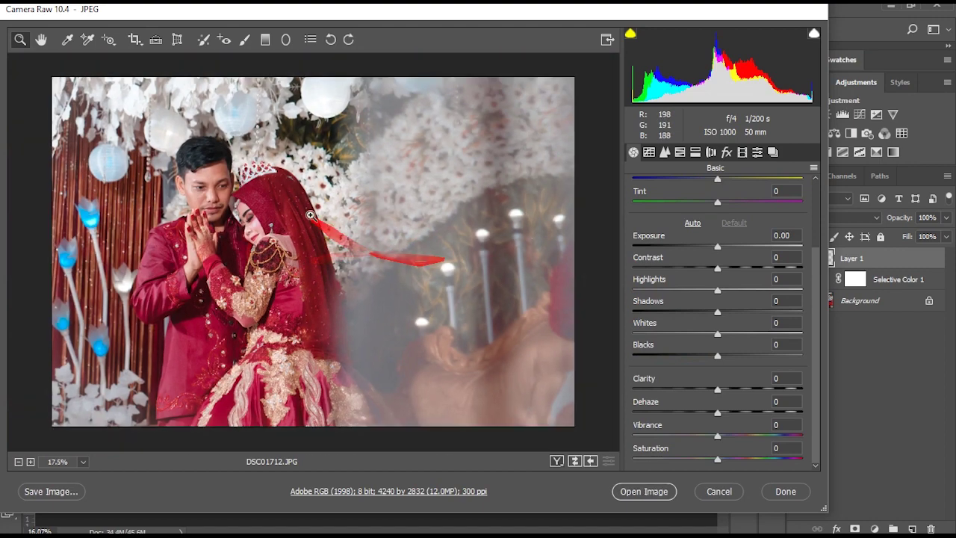
pyautogui.click(228, 216)
pyautogui.click(328, 288)
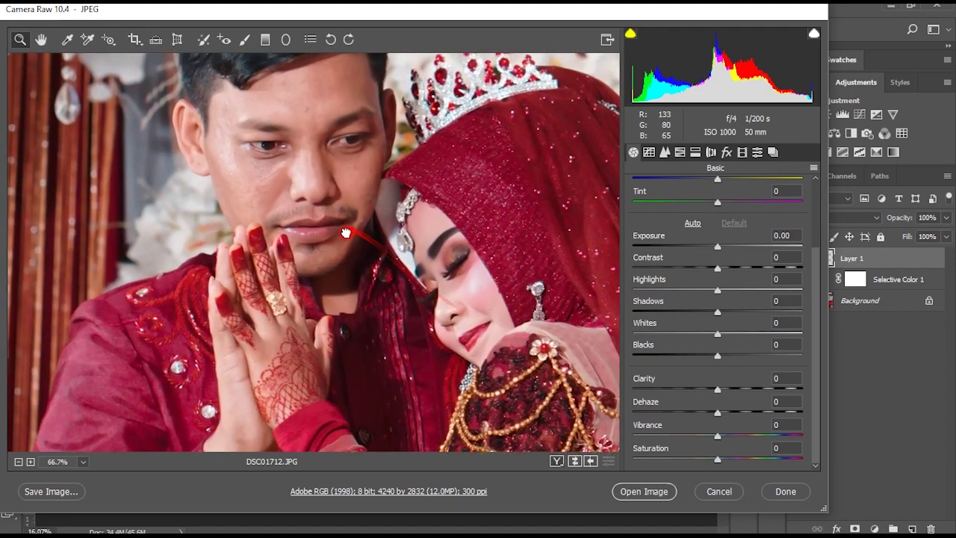
pyautogui.moveTo(465, 309); pyautogui.dragTo(343, 287)
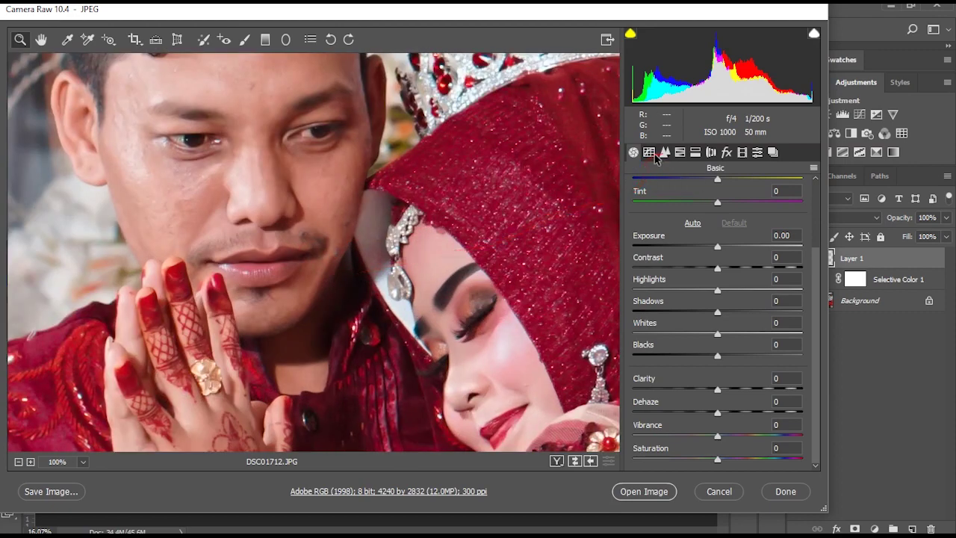
# Reset luminance noise reduction and push it to the maximum of 100
pyautogui.click(665, 152)
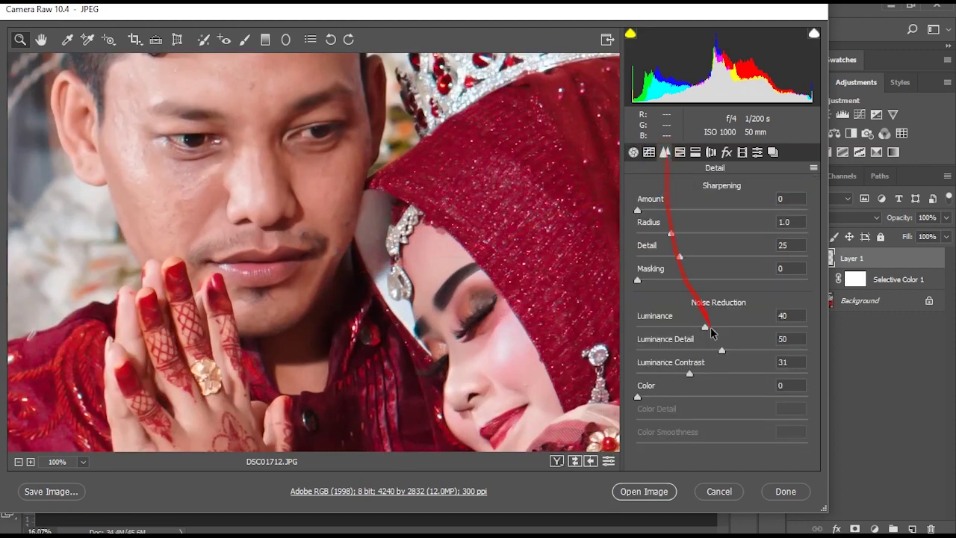
pyautogui.write('0')
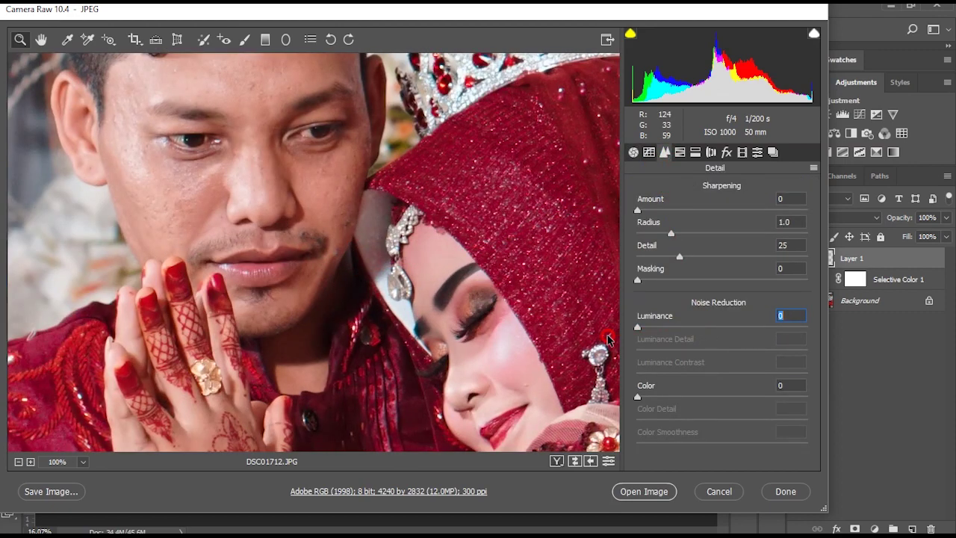
pyautogui.moveTo(637, 327); pyautogui.dragTo(691, 329)
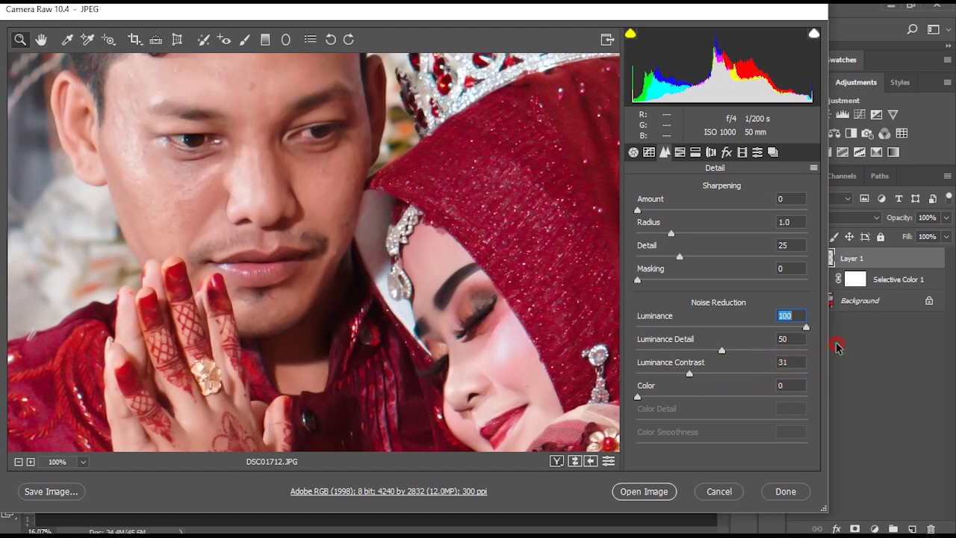
pyautogui.moveTo(740, 327); pyautogui.dragTo(810, 336)
pyautogui.click(633, 152)
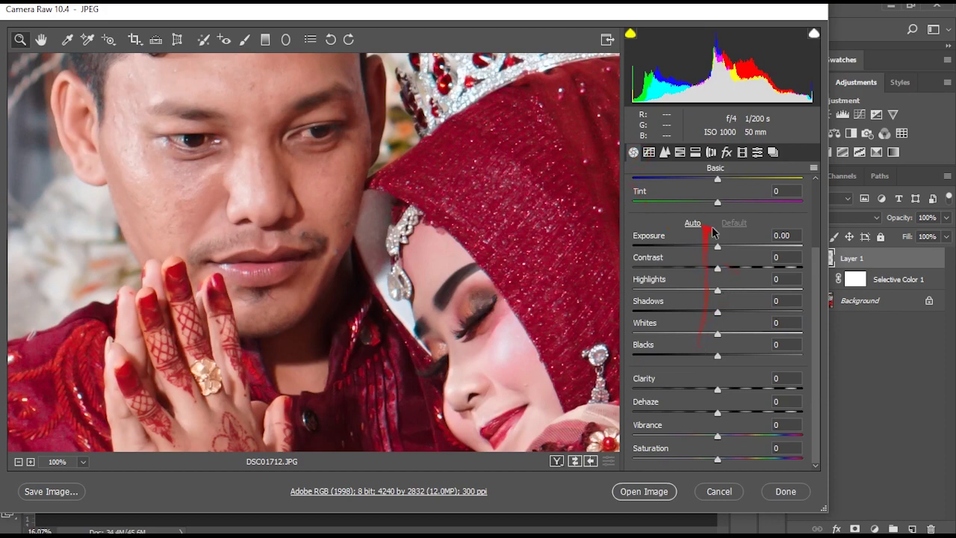
# Pull Highlights down to -82 while checking the whole photo
pyautogui.keyDown('alt'); pyautogui.click(403, 303); pyautogui.keyUp('alt')
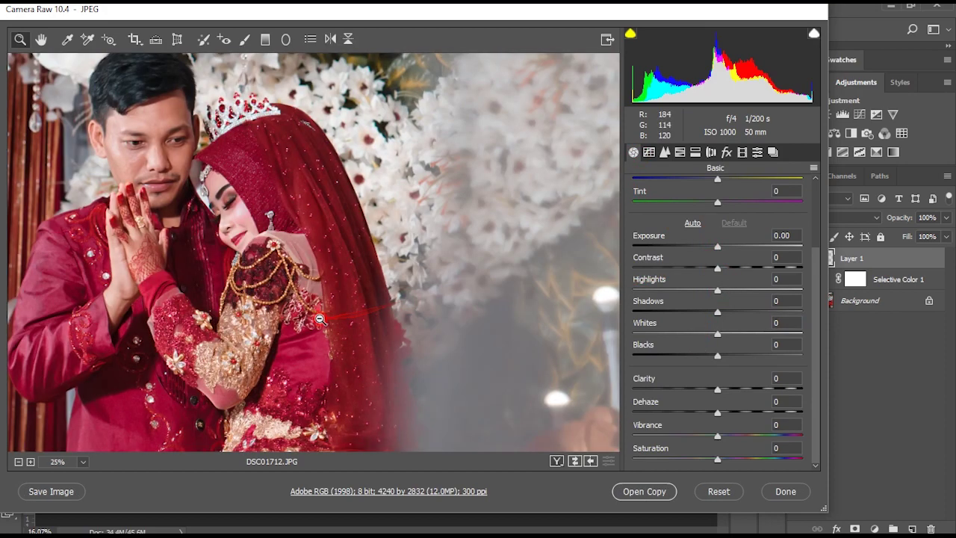
pyautogui.keyDown('alt'); pyautogui.click(349, 304); pyautogui.keyUp('alt')
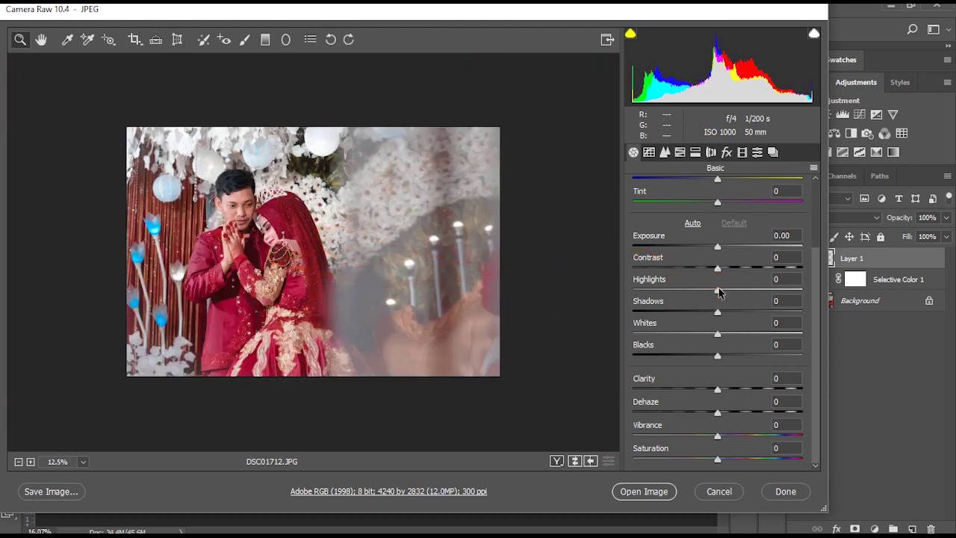
pyautogui.click(180, 140)
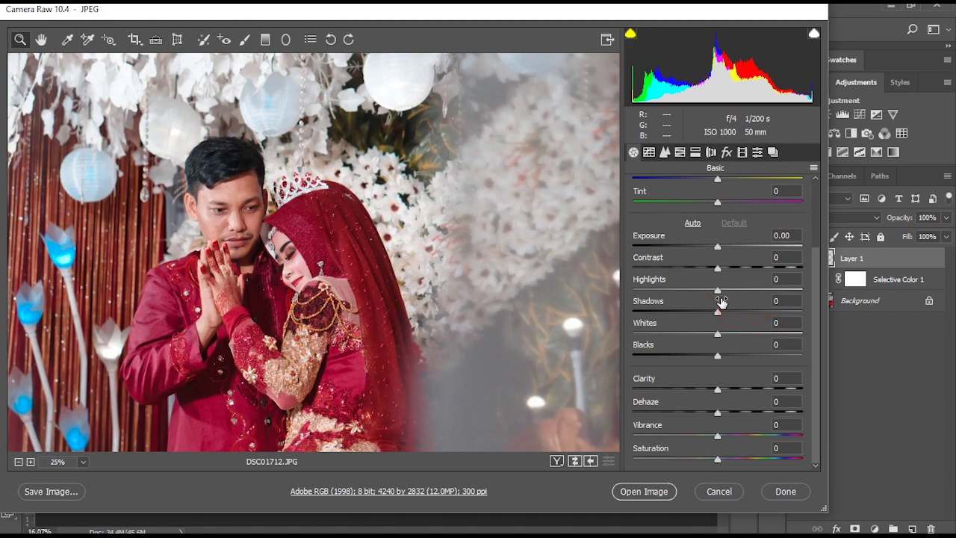
pyautogui.moveTo(719, 291)
pyautogui.mouseDown()
pyautogui.moveTo(572, 280)
pyautogui.moveTo(774, 279)
pyautogui.moveTo(604, 293)
pyautogui.moveTo(656, 286)
pyautogui.mouseUp()
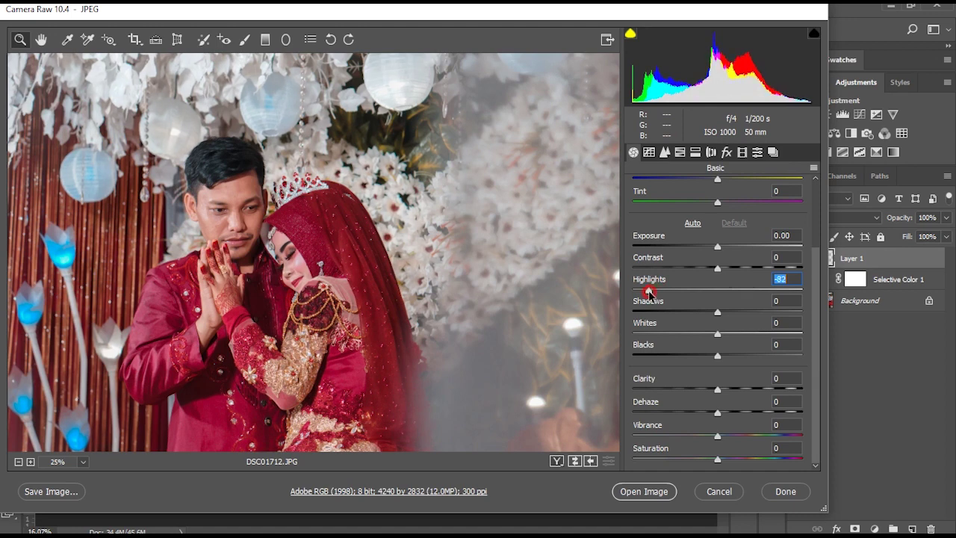
pyautogui.keyDown('alt'); pyautogui.click(246, 248); pyautogui.keyUp('alt')
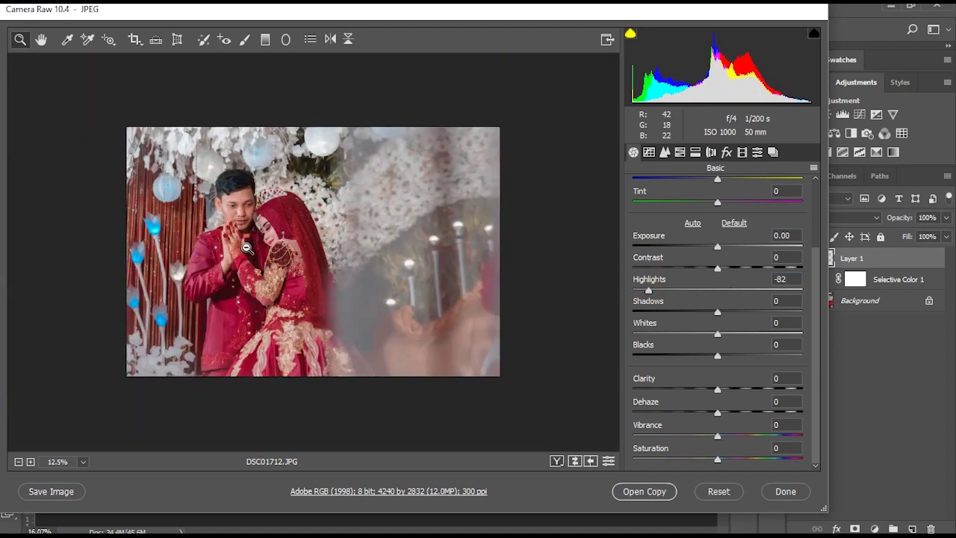
# Set Whites +13, Clarity +10 and Vibrance +8, then open the image in Photoshop
pyautogui.moveTo(726, 331); pyautogui.dragTo(731, 341)
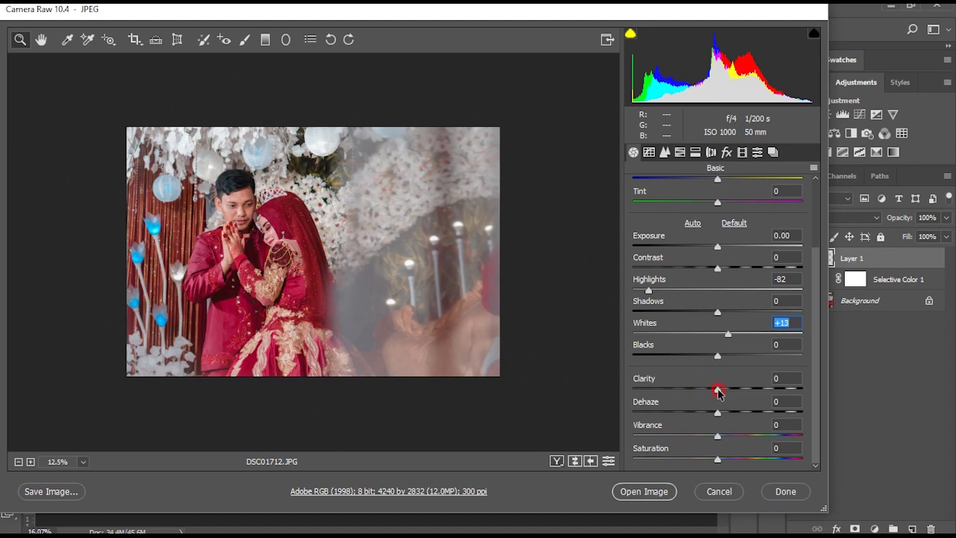
pyautogui.moveTo(718, 391); pyautogui.dragTo(727, 390)
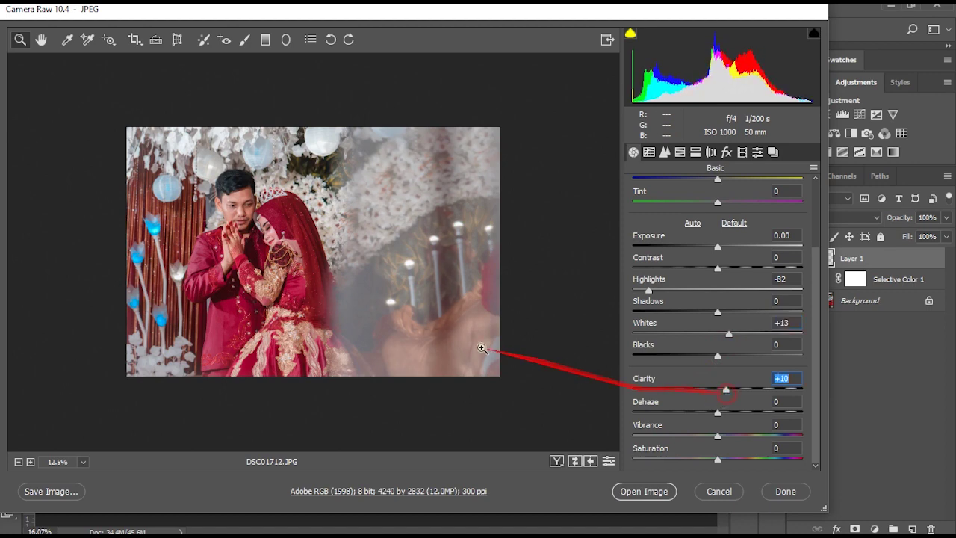
pyautogui.click(275, 267)
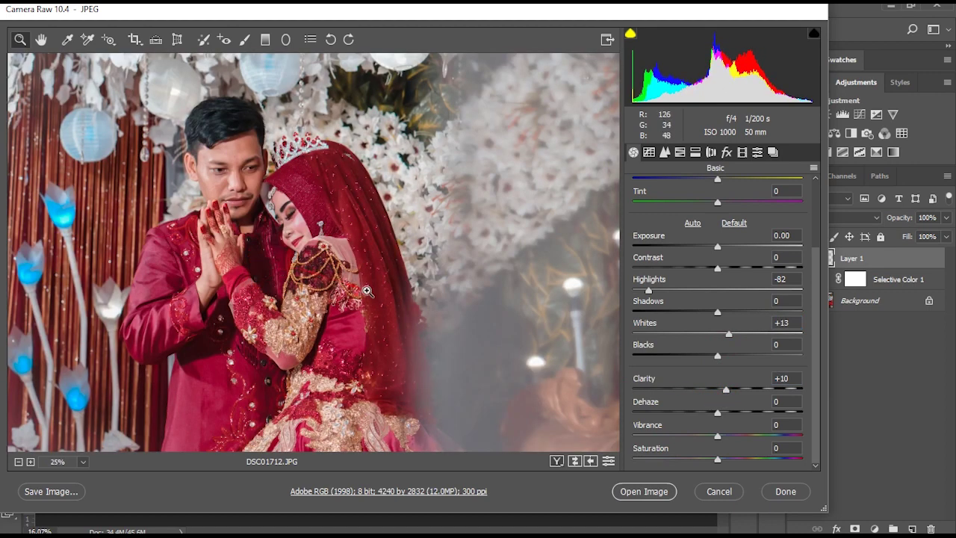
pyautogui.moveTo(718, 435); pyautogui.dragTo(722, 435)
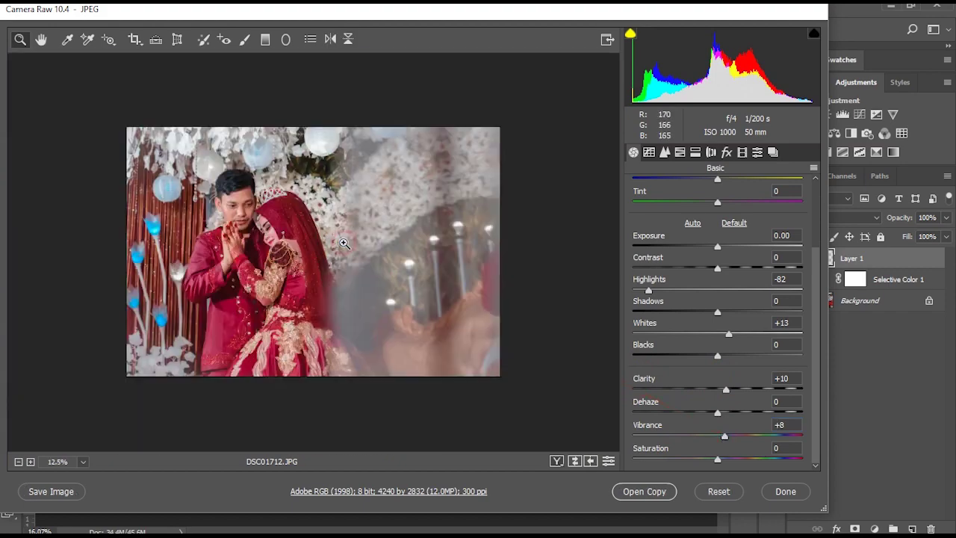
pyautogui.keyDown('alt'); pyautogui.click(332, 243); pyautogui.keyUp('alt')
pyautogui.click(222, 222)
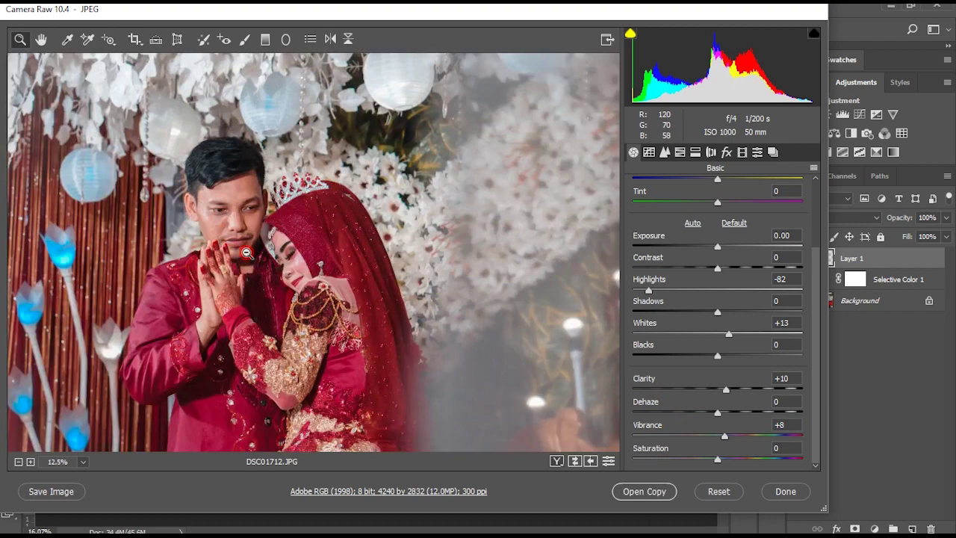
pyautogui.keyDown('alt'); pyautogui.click(243, 251); pyautogui.keyUp('alt')
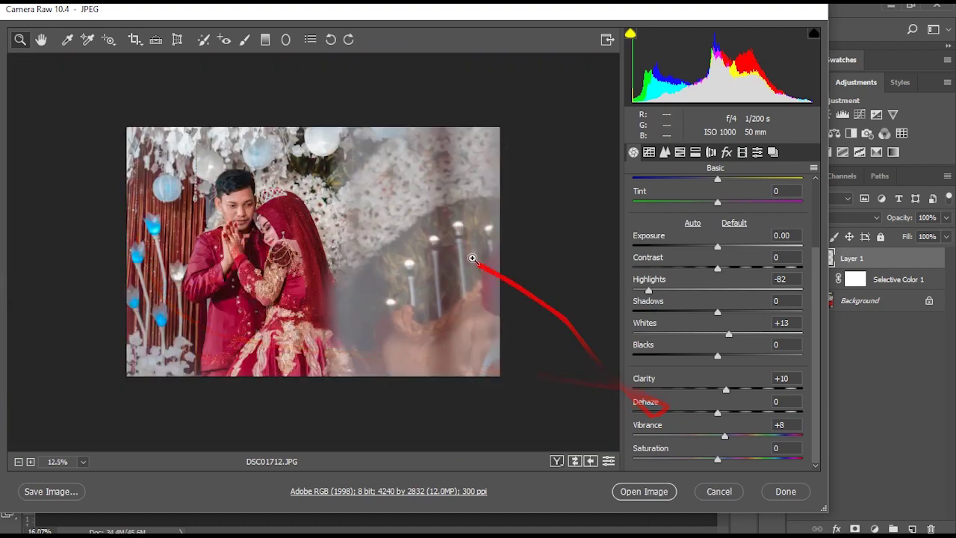
pyautogui.click(652, 491)
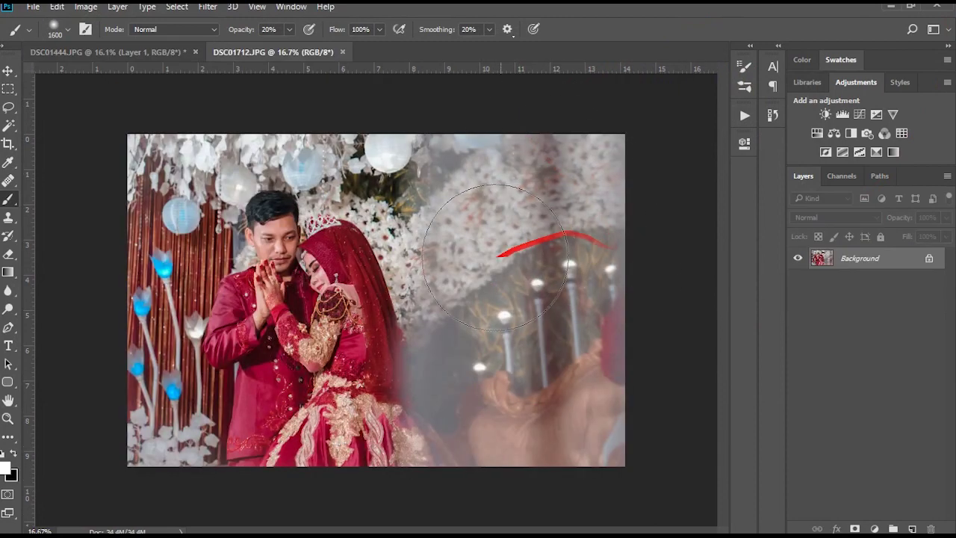
# Duplicate the Background layer into a new Layer 1
pyautogui.scroll(2, 521, 297)
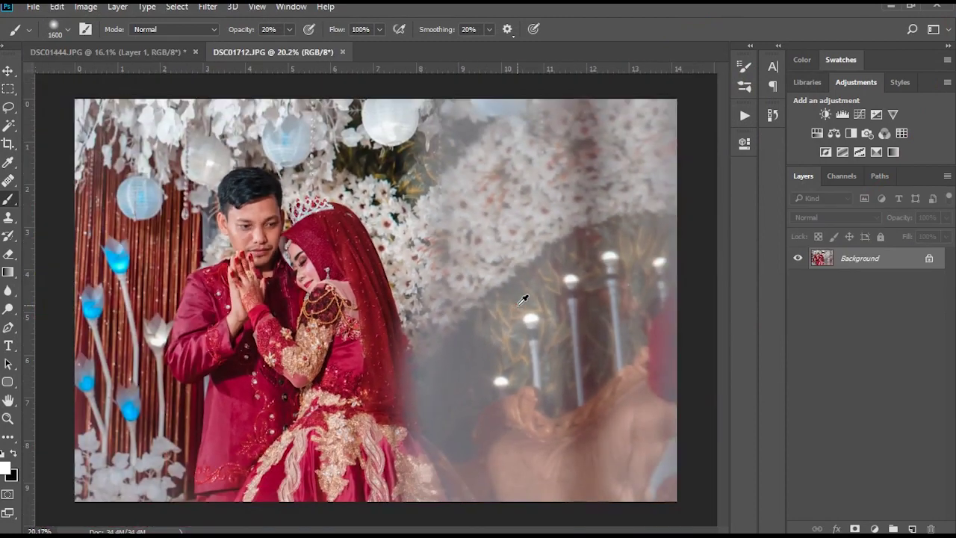
pyautogui.scroll(-1, 523, 299)
pyautogui.scroll(3, 523, 299)
pyautogui.scroll(2, 523, 299)
pyautogui.scroll(-5, 523, 298)
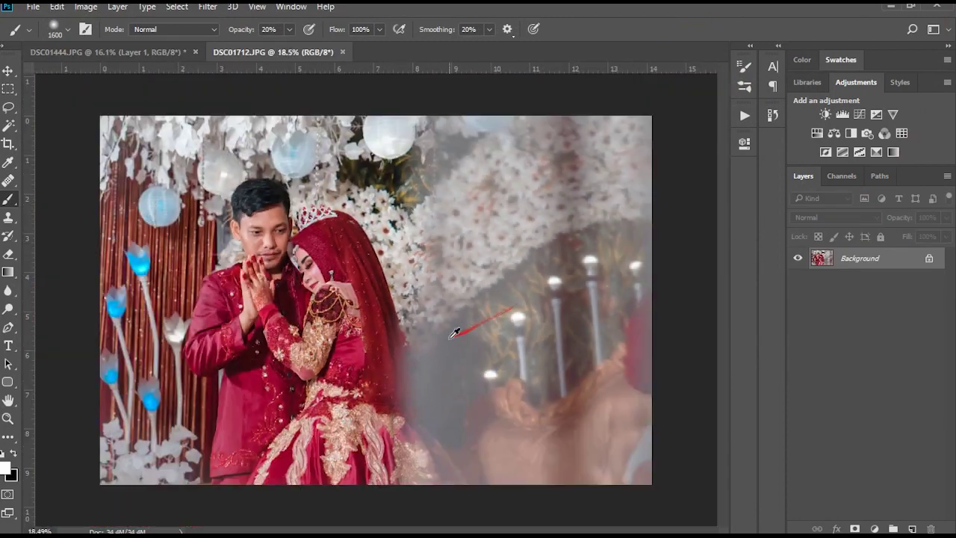
pyautogui.scroll(2, 370, 347)
pyautogui.scroll(-1, 369, 348)
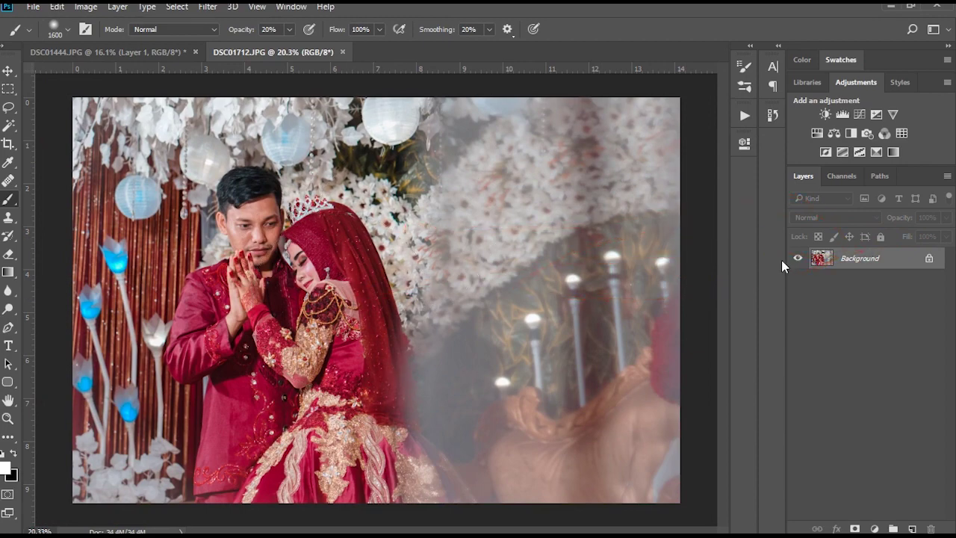
pyautogui.hotkey('ctrl', 'j')
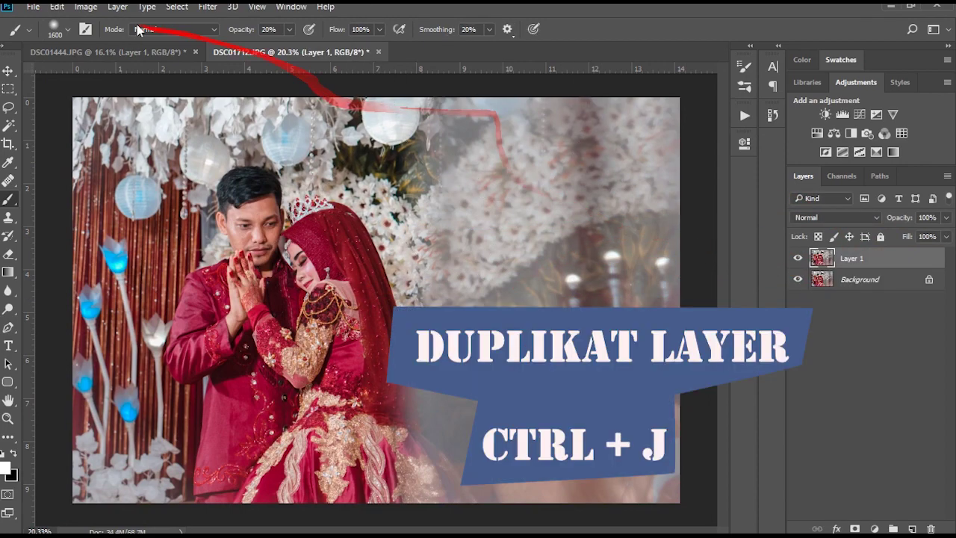
# Check the Filter menu and pan the view to the groom's face
pyautogui.scroll(2, 406, 287)
pyautogui.scroll(1, 226, 88)
pyautogui.click(209, 8)
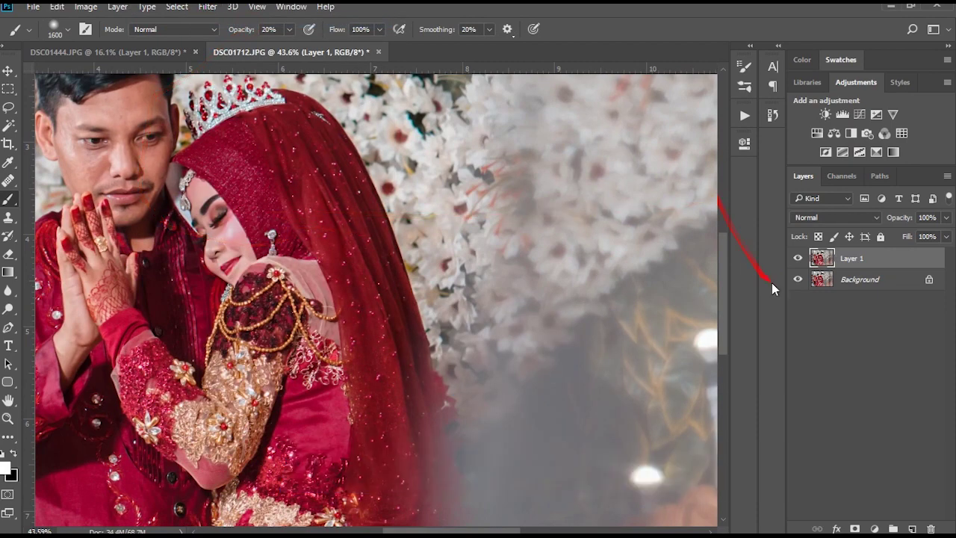
pyautogui.scroll(5, 439, 393)
pyautogui.moveTo(438, 394); pyautogui.dragTo(702, 516)
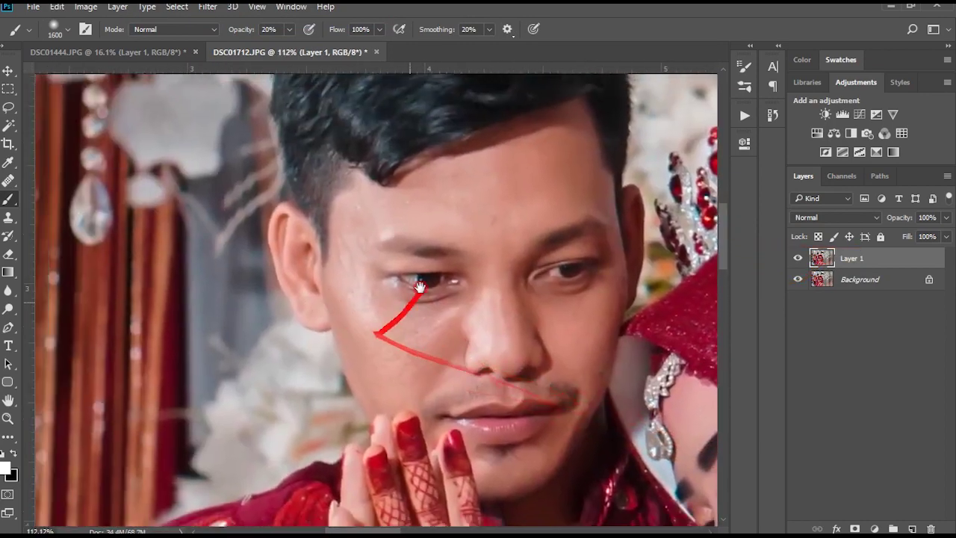
pyautogui.moveTo(384, 319); pyautogui.dragTo(267, 258)
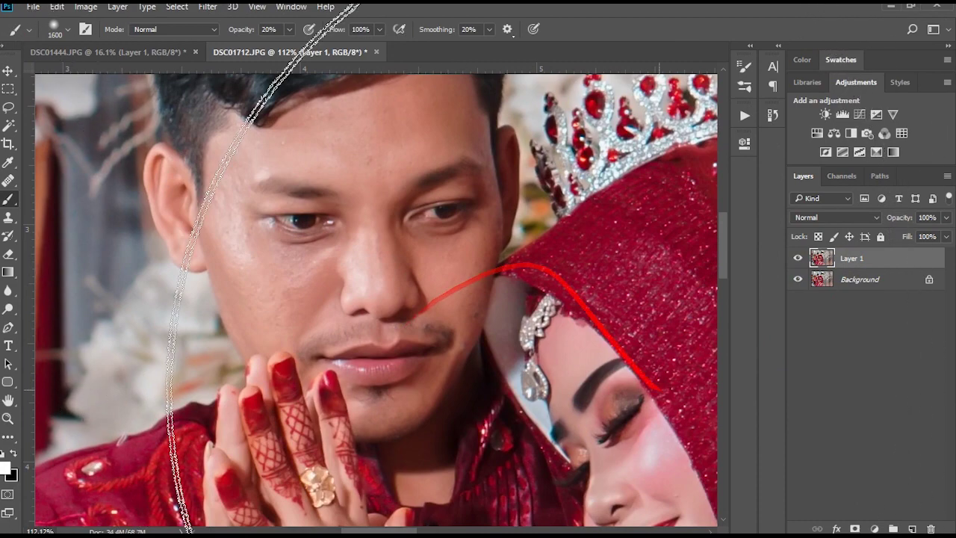
# Add an inverted black mask to Layer 1 and set a 200 px brush at 70% opacity
pyautogui.click(856, 528)
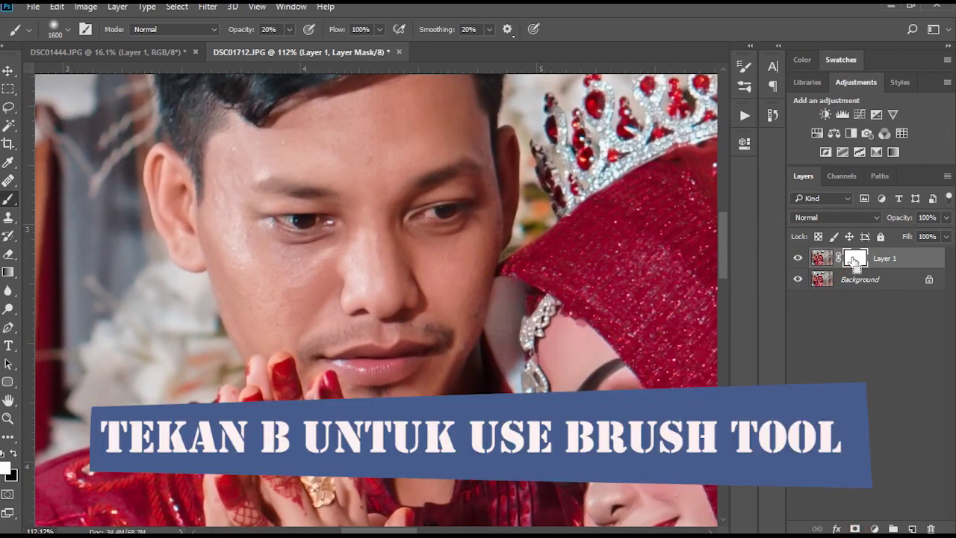
pyautogui.hotkey('ctrl', 'i')
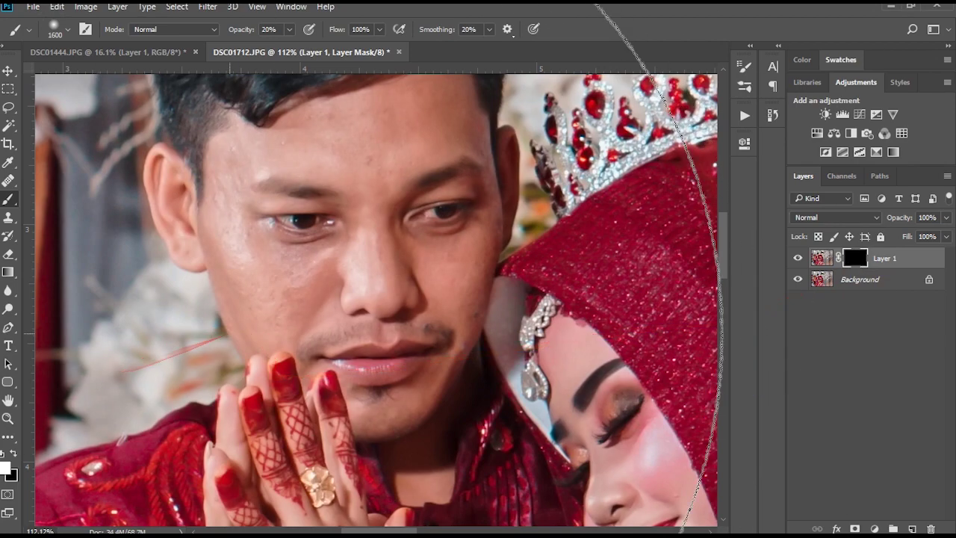
pyautogui.press('[')
pyautogui.press('[')
pyautogui.press('[')
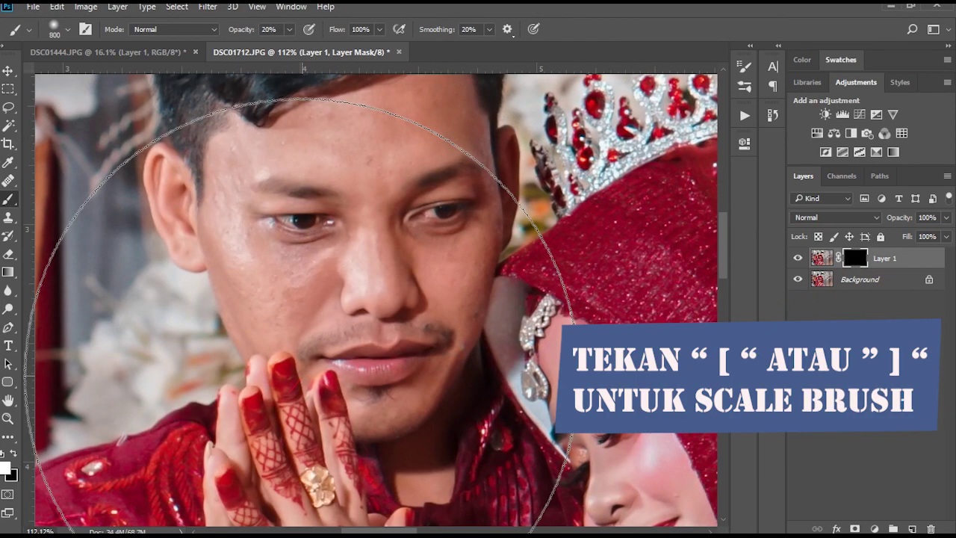
pyautogui.press('[')
pyautogui.press('[')
pyautogui.press('[')
pyautogui.press('[')
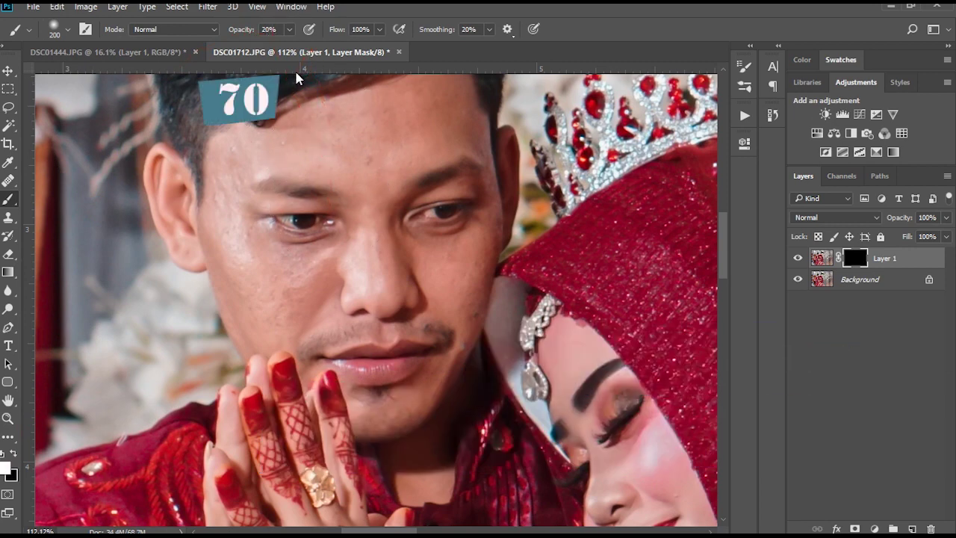
pyautogui.moveTo(289, 29); pyautogui.dragTo(286, 37)
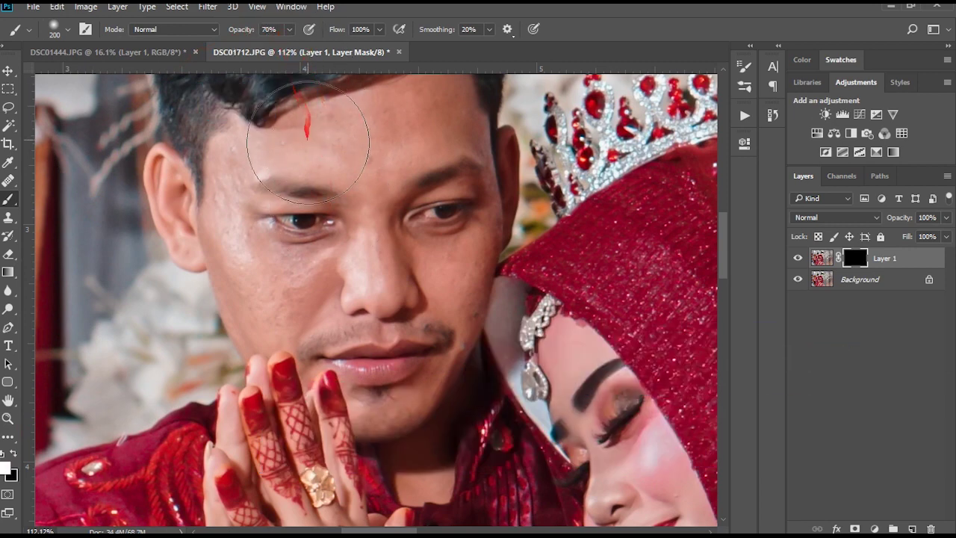
# Paint the mask over the groom's cheek, forehead and chin, then zoom out
pyautogui.moveTo(282, 285); pyautogui.dragTo(254, 287)
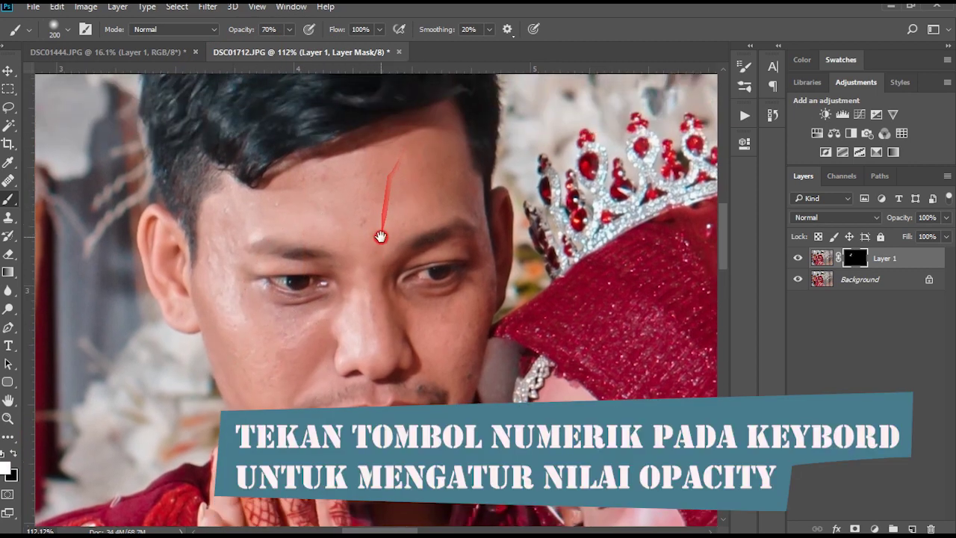
pyautogui.moveTo(245, 187); pyautogui.dragTo(427, 173)
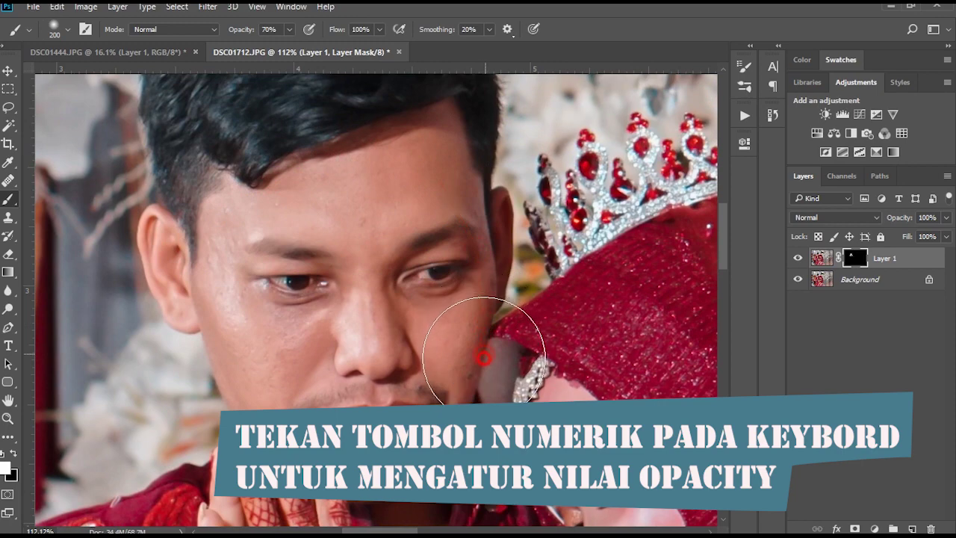
pyautogui.moveTo(482, 354); pyautogui.dragTo(412, 235)
pyautogui.scroll(3, 403, 299)
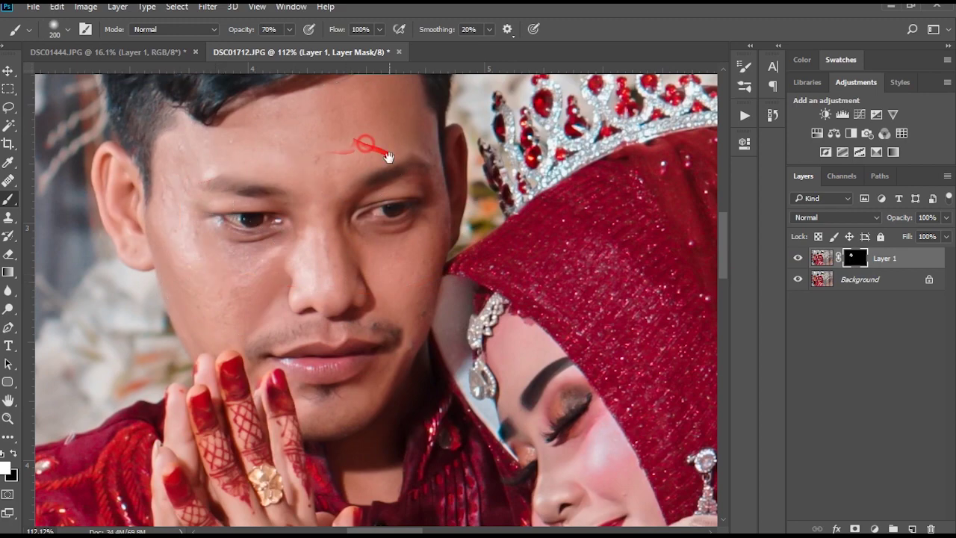
pyautogui.moveTo(387, 156)
pyautogui.mouseDown()
pyautogui.moveTo(323, 211)
pyautogui.moveTo(329, 86)
pyautogui.mouseUp()
pyautogui.scroll(-5, 302, 202)
pyautogui.scroll(-3, 343, 287)
pyautogui.scroll(-1, 344, 287)
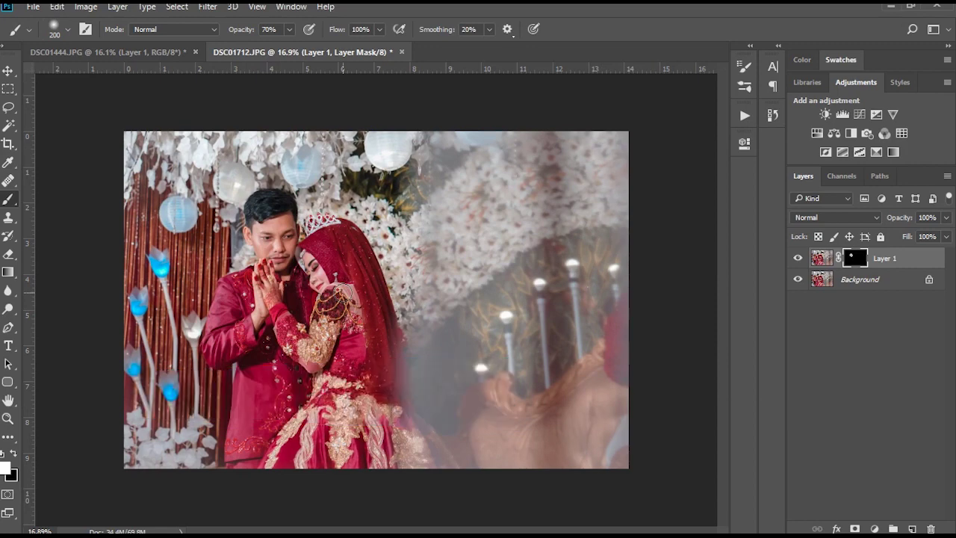
# Paint the mask over the bride's veil and add a Selective Color layer on Blacks
pyautogui.moveTo(366, 115); pyautogui.dragTo(389, 282)
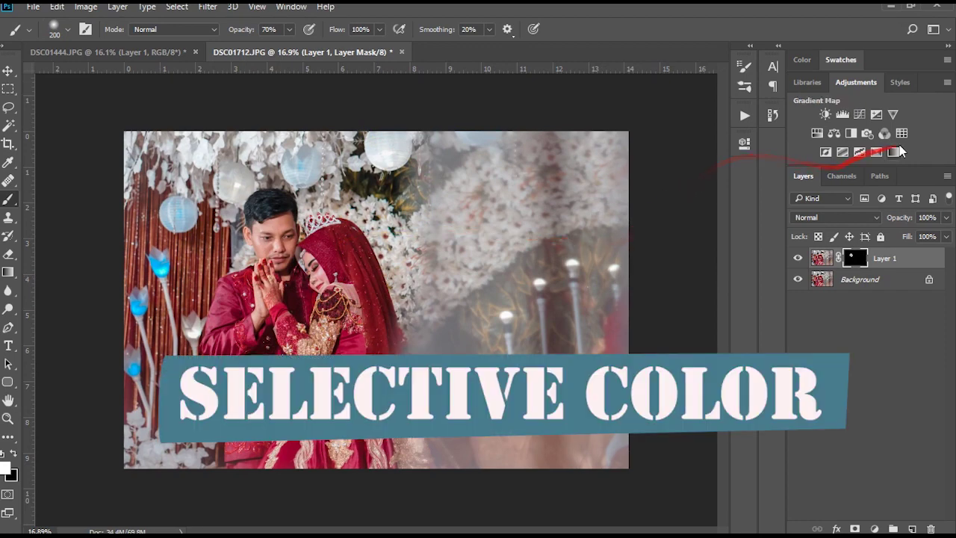
pyautogui.click(876, 152)
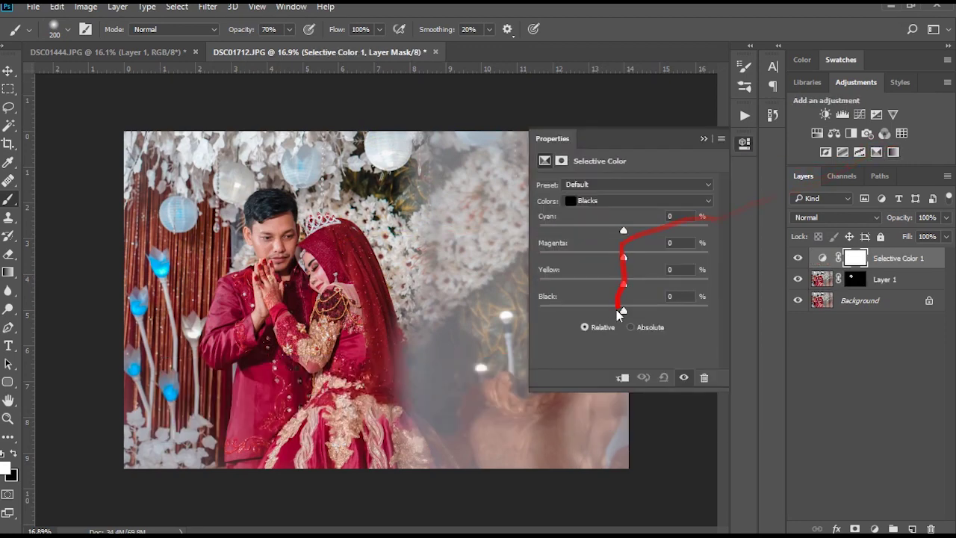
pyautogui.click(598, 202)
pyautogui.moveTo(640, 142); pyautogui.dragTo(717, 224)
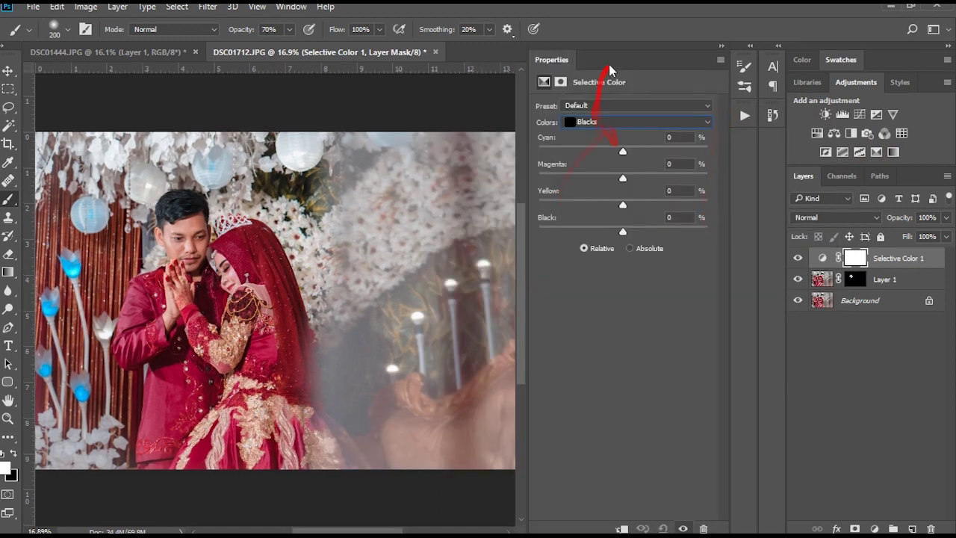
pyautogui.moveTo(611, 70); pyautogui.dragTo(708, 82)
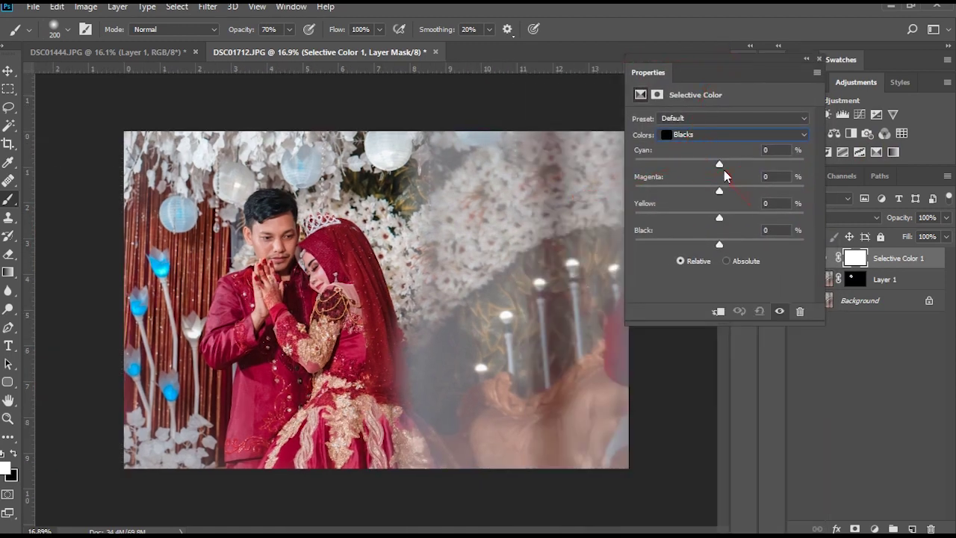
# Give the Blacks Cyan +8% and Black +14%, then collapse the Properties panel
pyautogui.moveTo(720, 165); pyautogui.dragTo(726, 166)
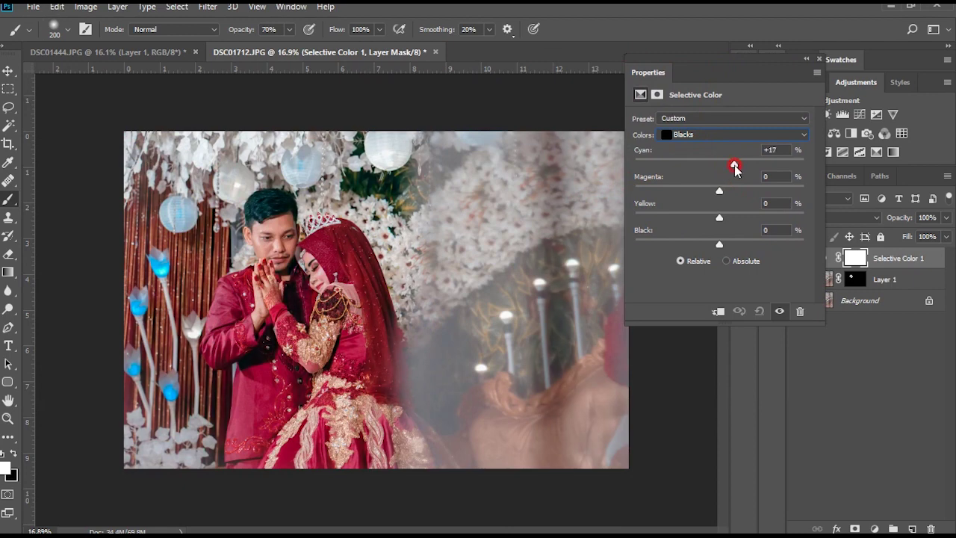
pyautogui.moveTo(731, 165); pyautogui.dragTo(730, 165)
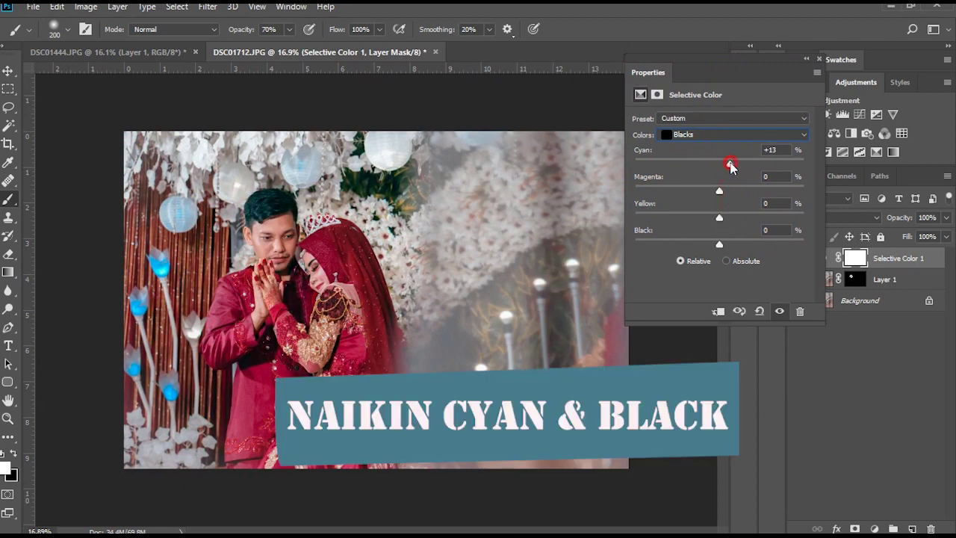
pyautogui.moveTo(729, 245); pyautogui.dragTo(731, 245)
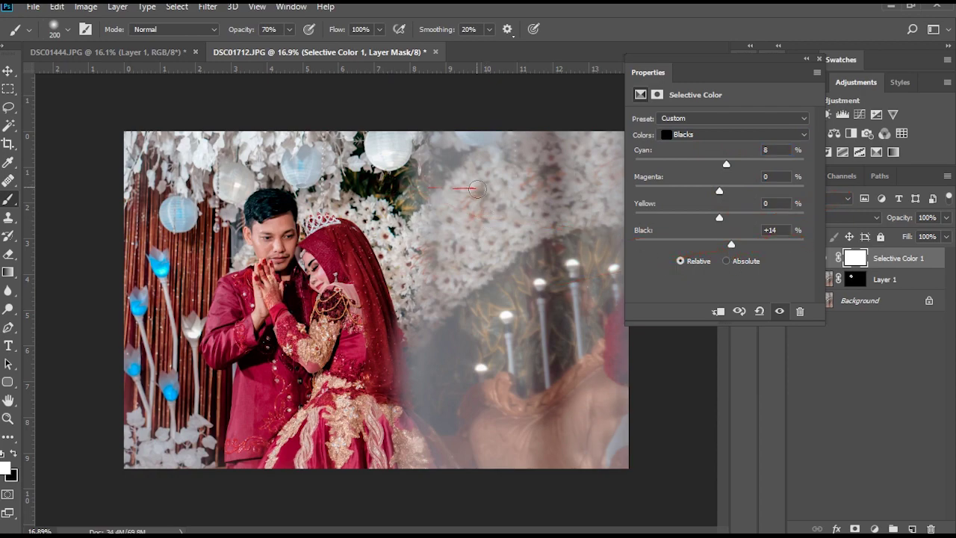
pyautogui.scroll(3, 401, 168)
pyautogui.scroll(1, 402, 168)
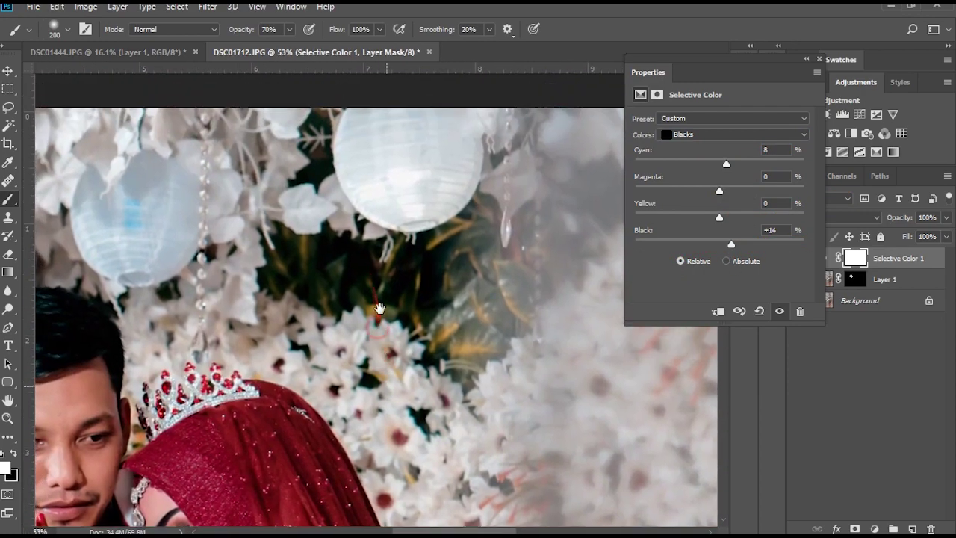
pyautogui.moveTo(269, 224); pyautogui.dragTo(298, 355)
pyautogui.scroll(-3, 298, 366)
pyautogui.scroll(-2, 298, 365)
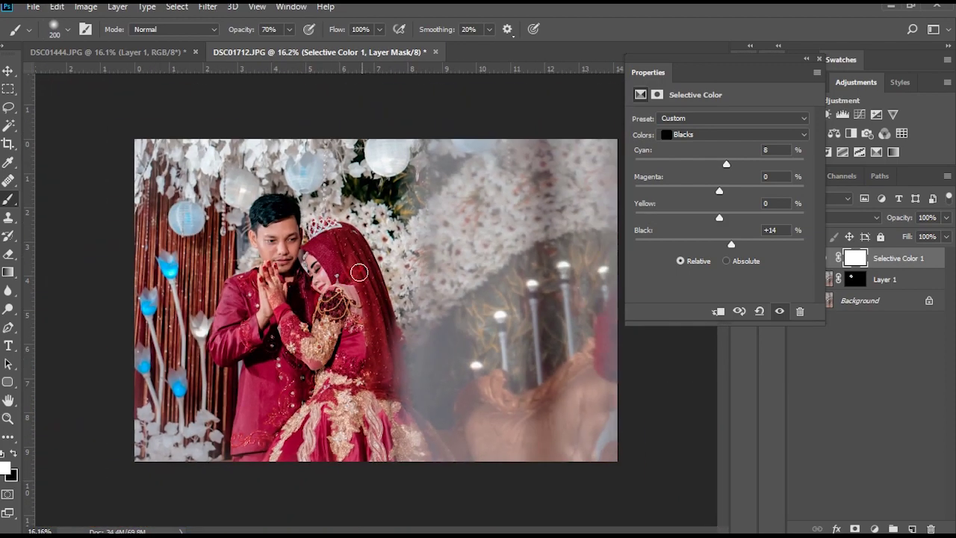
pyautogui.click(805, 60)
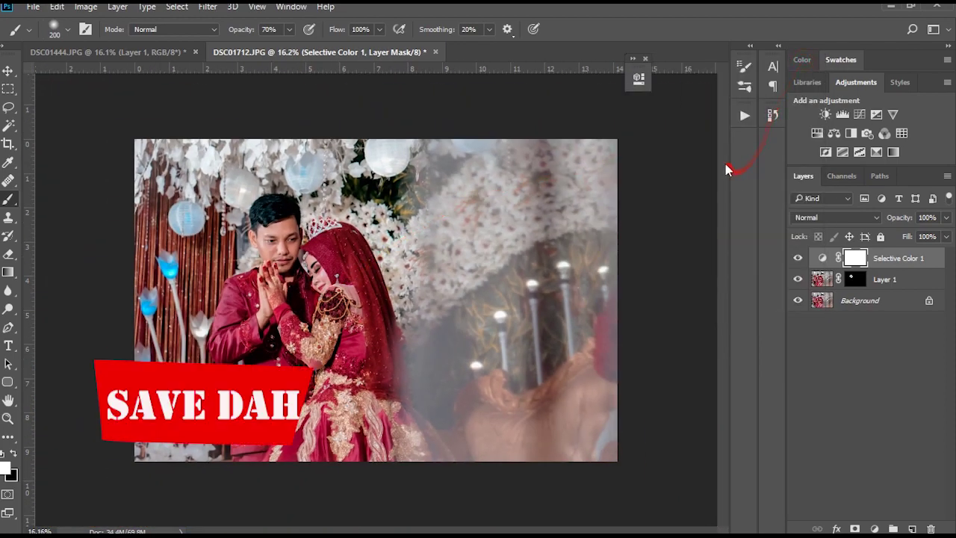
# Run the Save action to save DSC01712 copy.jpg at JPEG quality 10
pyautogui.moveTo(642, 70); pyautogui.dragTo(744, 142)
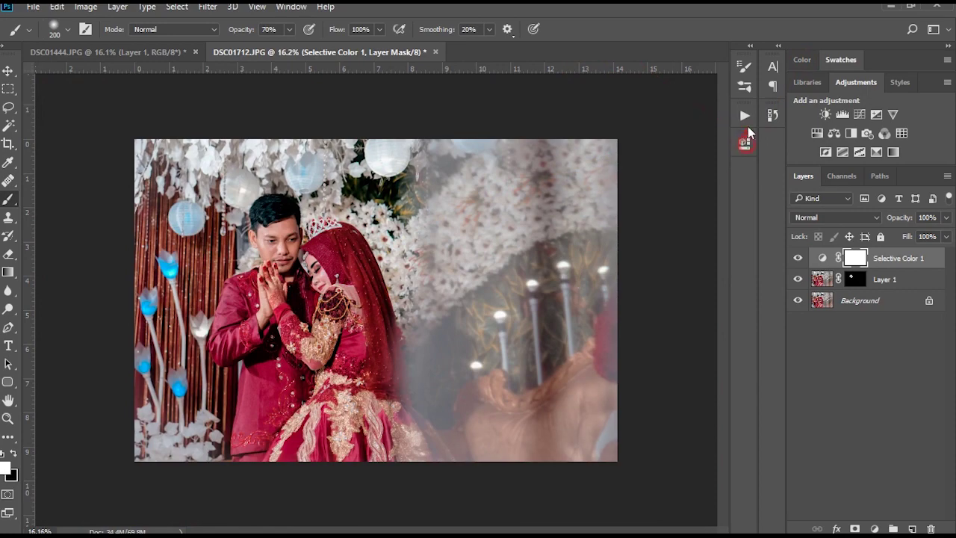
pyautogui.click(744, 115)
pyautogui.doubleClick(674, 143)
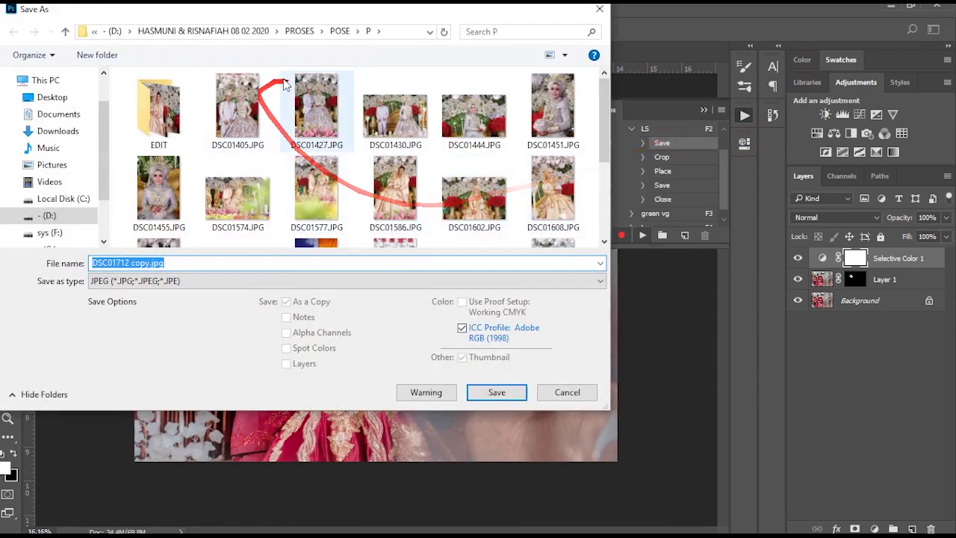
pyautogui.click(499, 387)
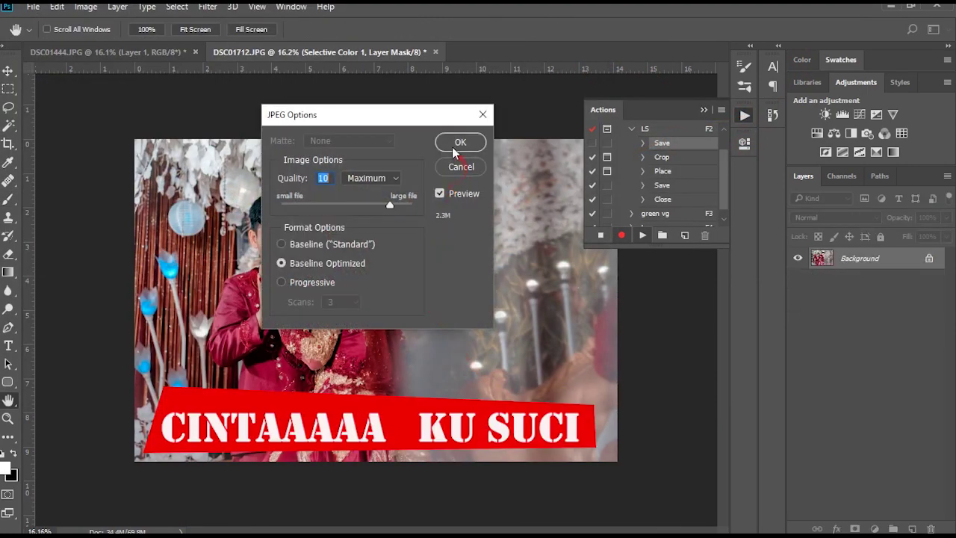
pyautogui.click(452, 144)
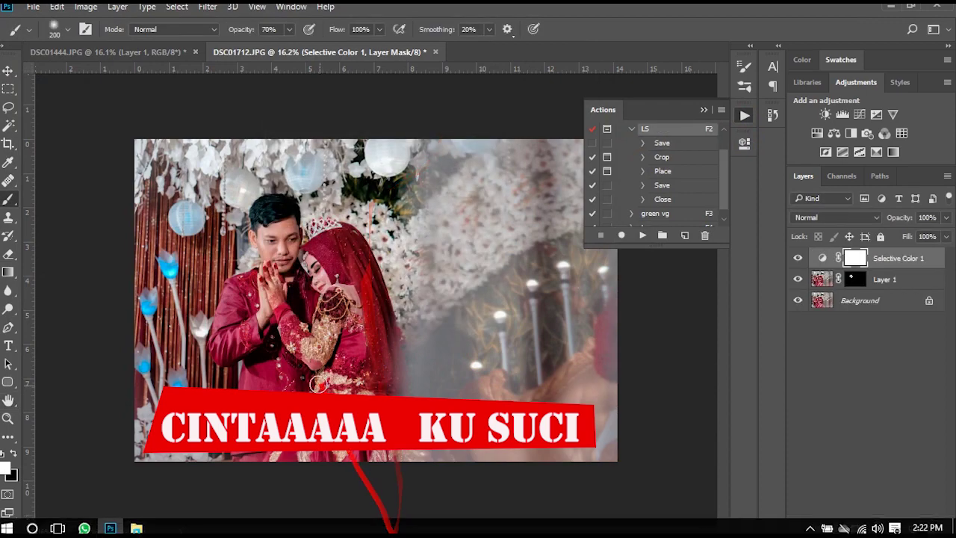
# Open DSC01712 copy.jpg from the P folder in Picasa Photo Viewer
pyautogui.click(135, 528)
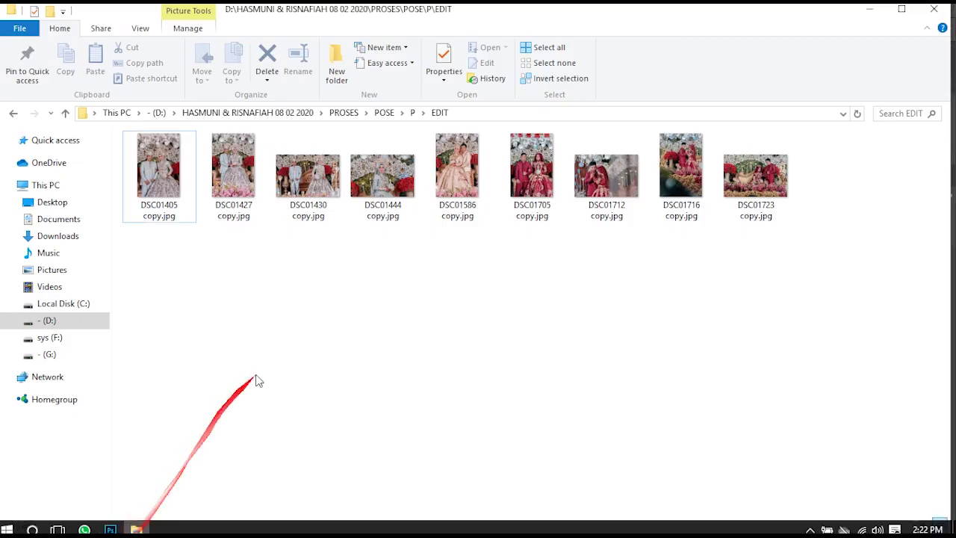
pyautogui.click(13, 111)
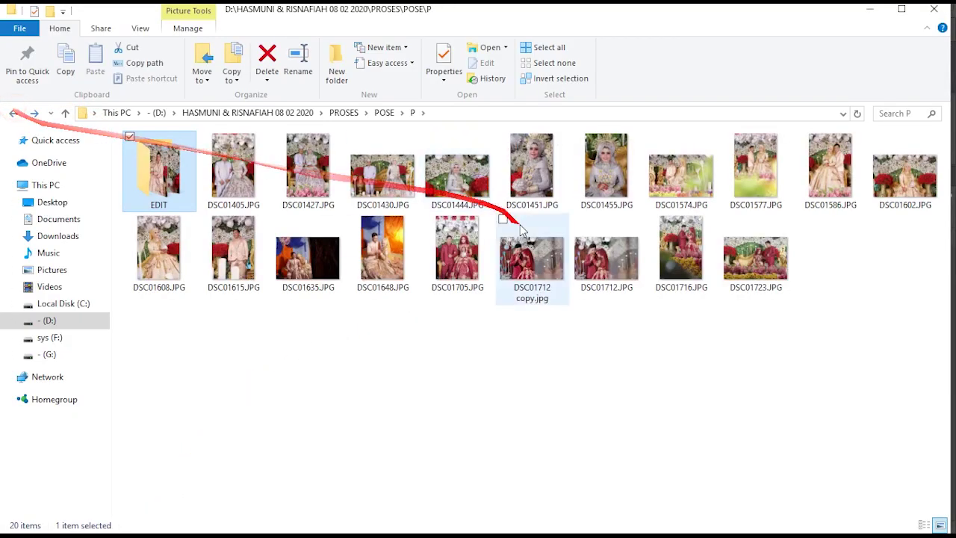
pyautogui.doubleClick(530, 256)
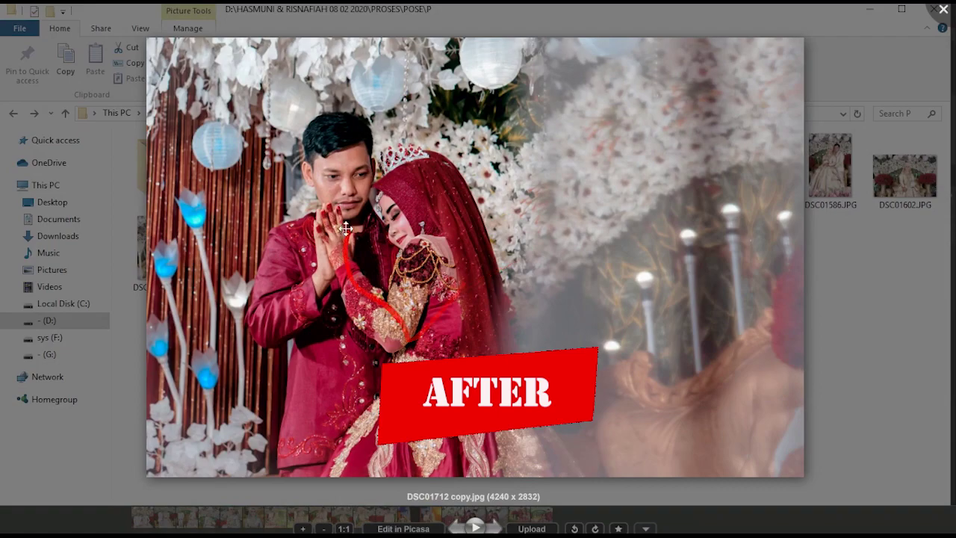
# Zoom in and out on the DSC01712 copy in Picasa to inspect its details
pyautogui.scroll(5, 448, 254)
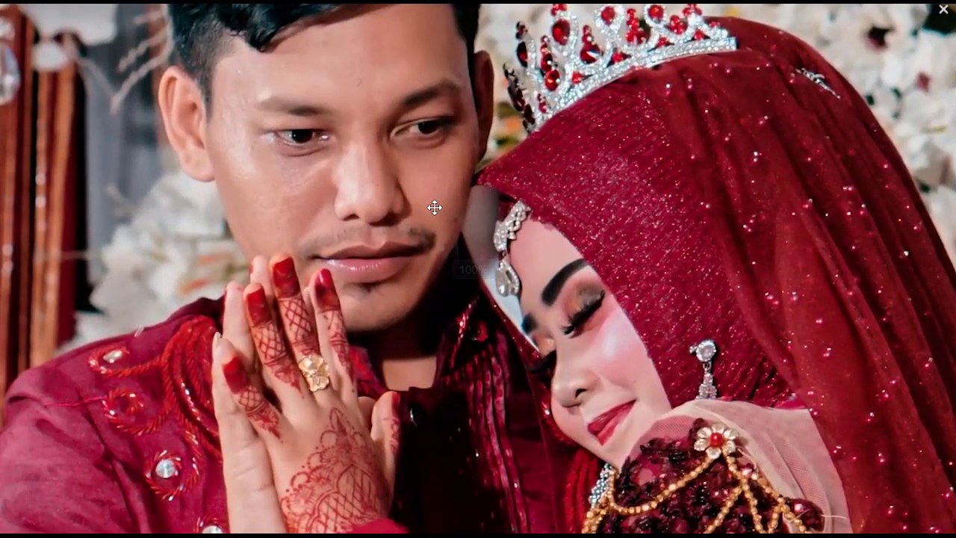
pyautogui.scroll(-5, 434, 207)
pyautogui.scroll(3, 368, 207)
pyautogui.scroll(2, 368, 207)
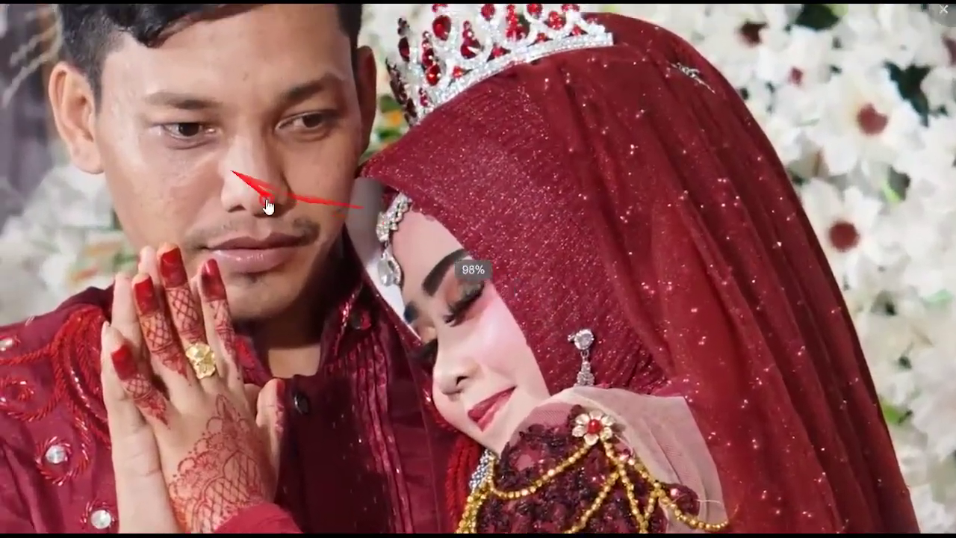
pyautogui.scroll(2, 337, 220)
pyautogui.scroll(1, 324, 230)
pyautogui.scroll(-1, 325, 231)
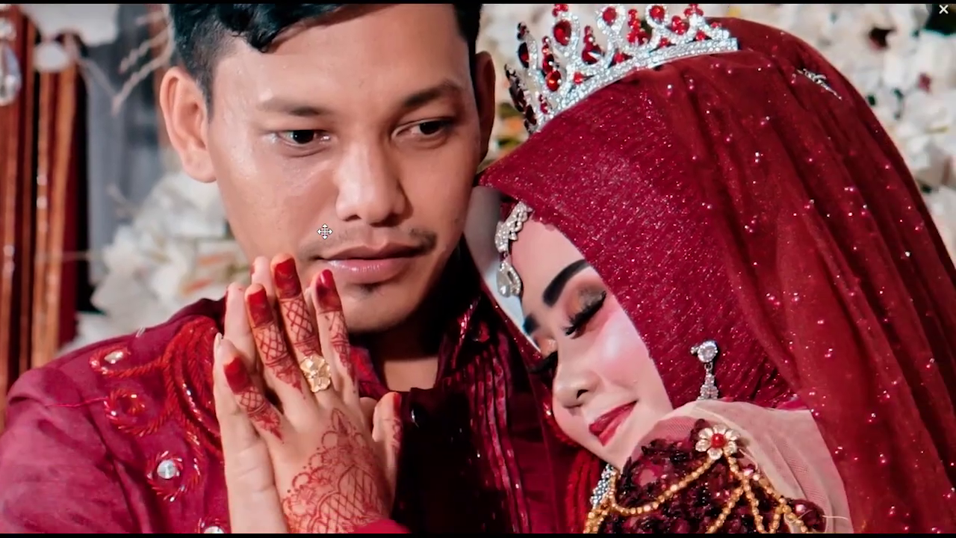
pyautogui.scroll(-1, 325, 231)
pyautogui.scroll(-1, 324, 231)
pyautogui.scroll(-1, 324, 232)
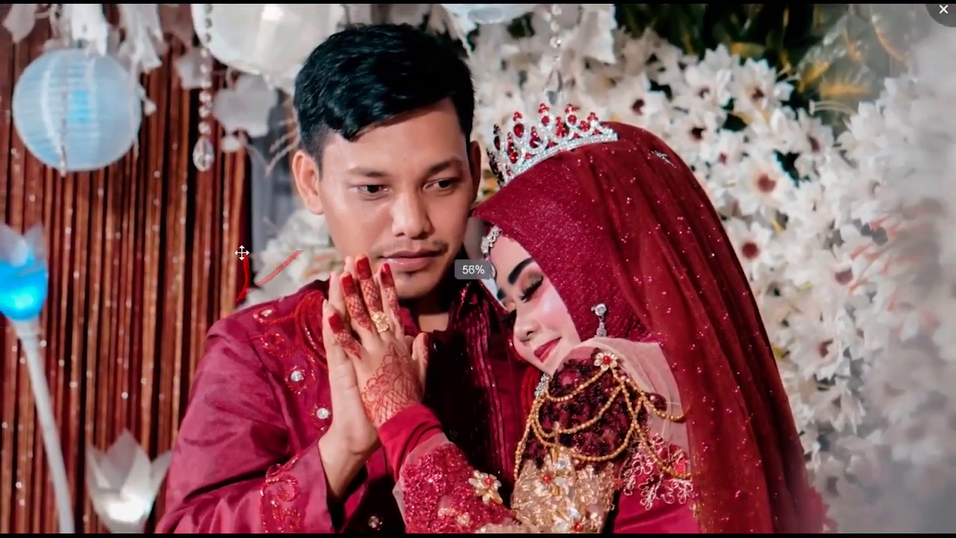
pyautogui.scroll(-2, 410, 243)
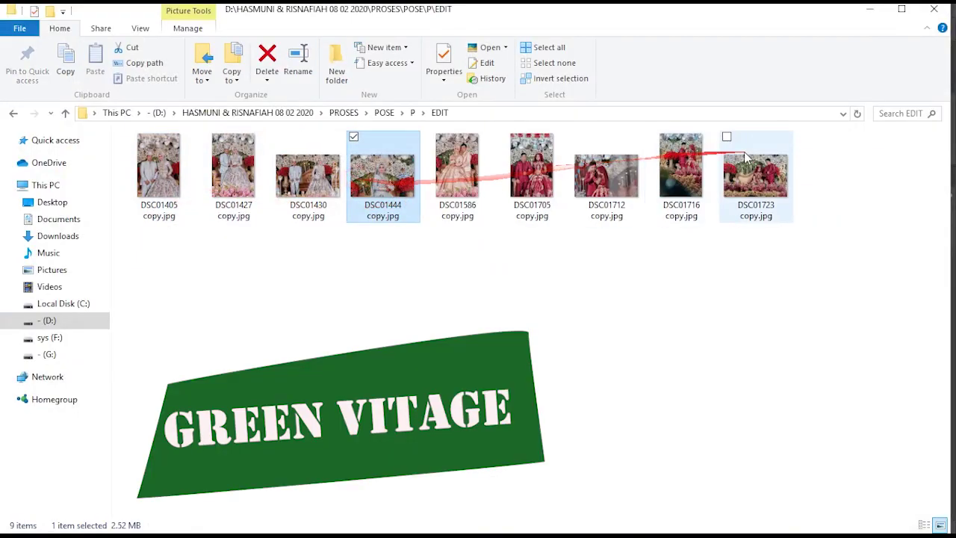
# Open DSC01444 copy.jpg from the EDIT folder in Picasa Photo Viewer
pyautogui.doubleClick(378, 186)
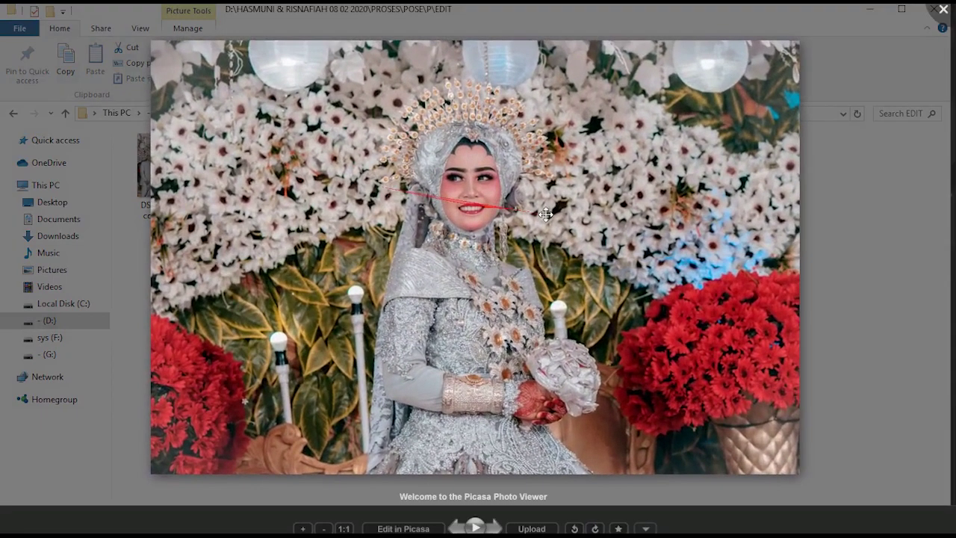